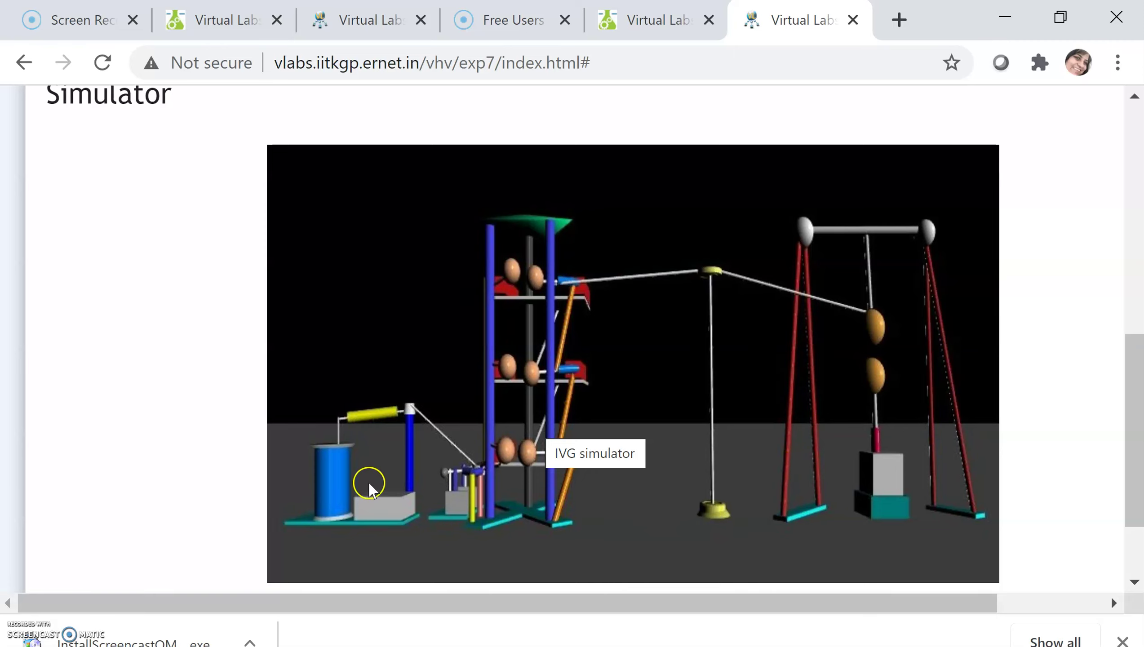
Step: Open the IVG simulator and set sphere diameter 2 cm, sphere gap 0.2 cm and voltage/stage 2.27 kV
left_click(1135, 583)
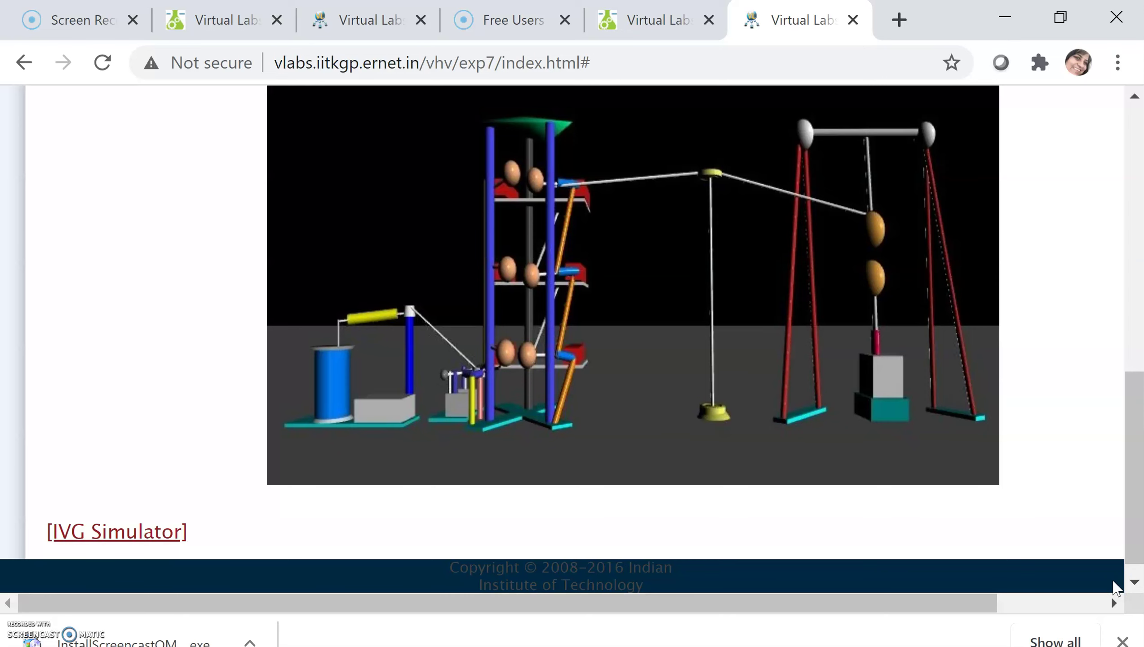
left_click(121, 536)
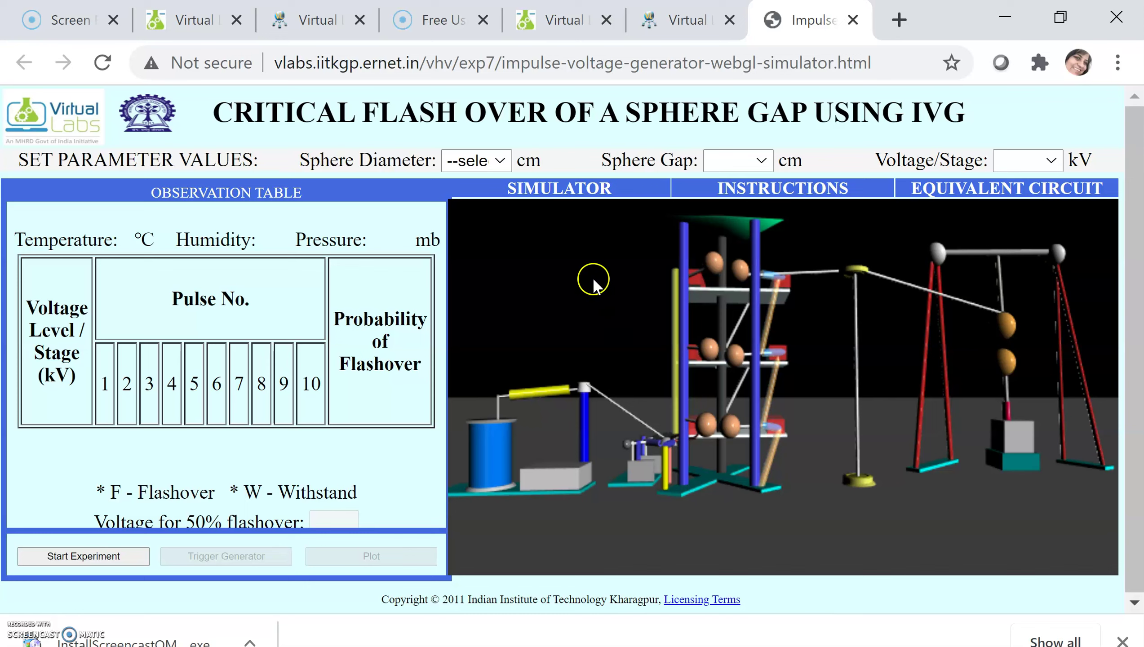
left_click(503, 162)
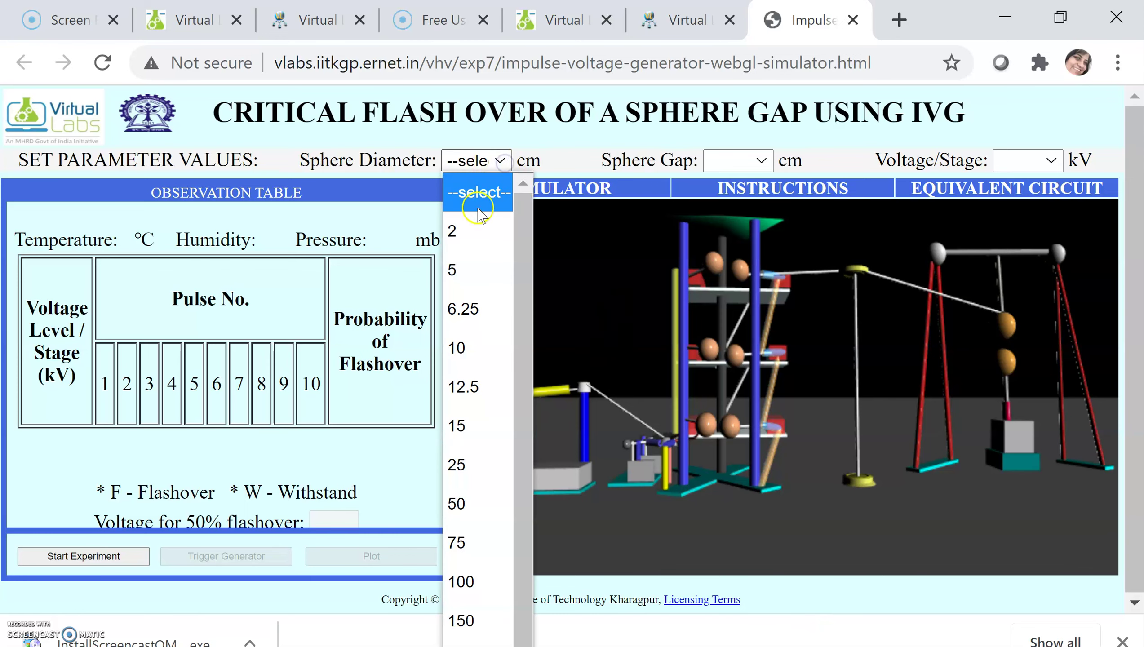
left_click(464, 229)
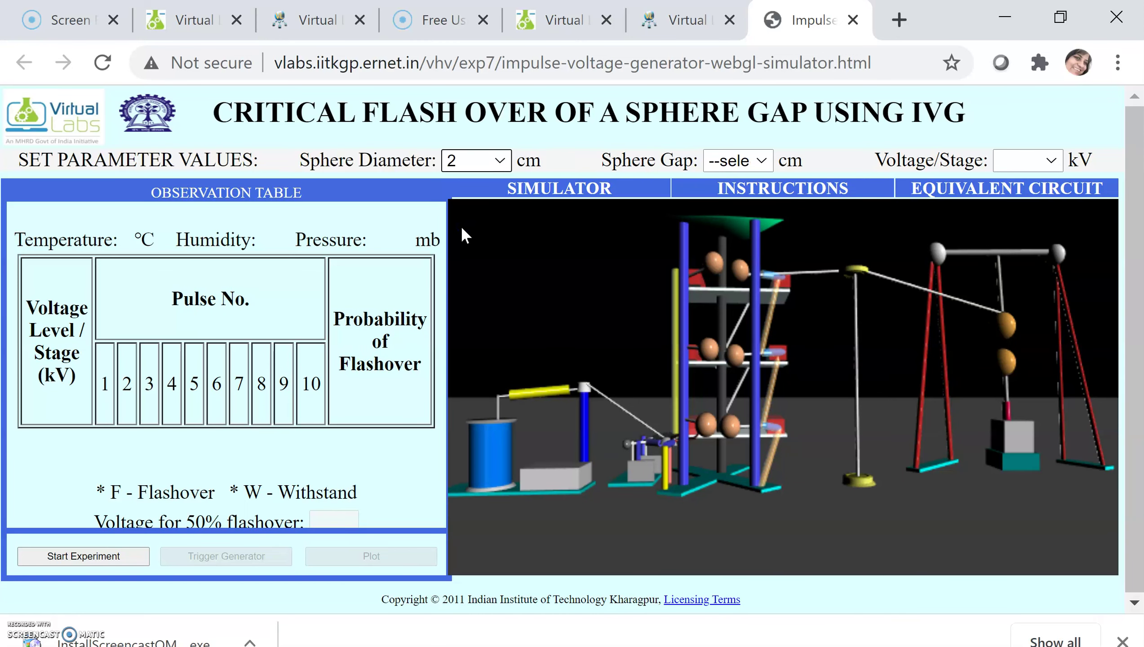
left_click(766, 162)
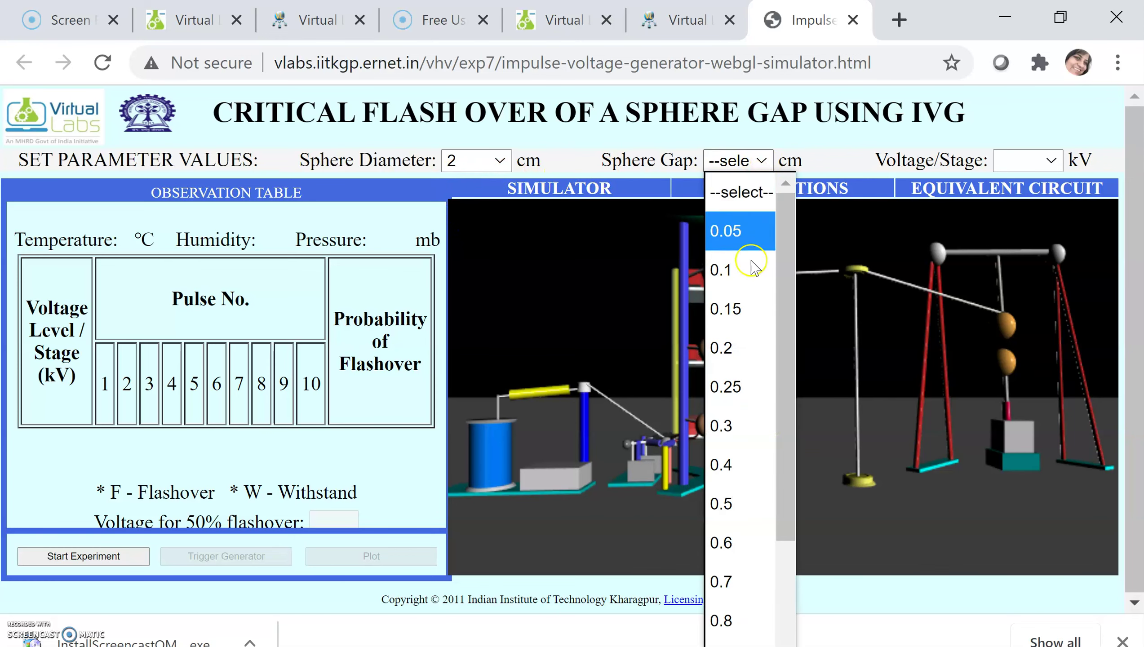
left_click(723, 348)
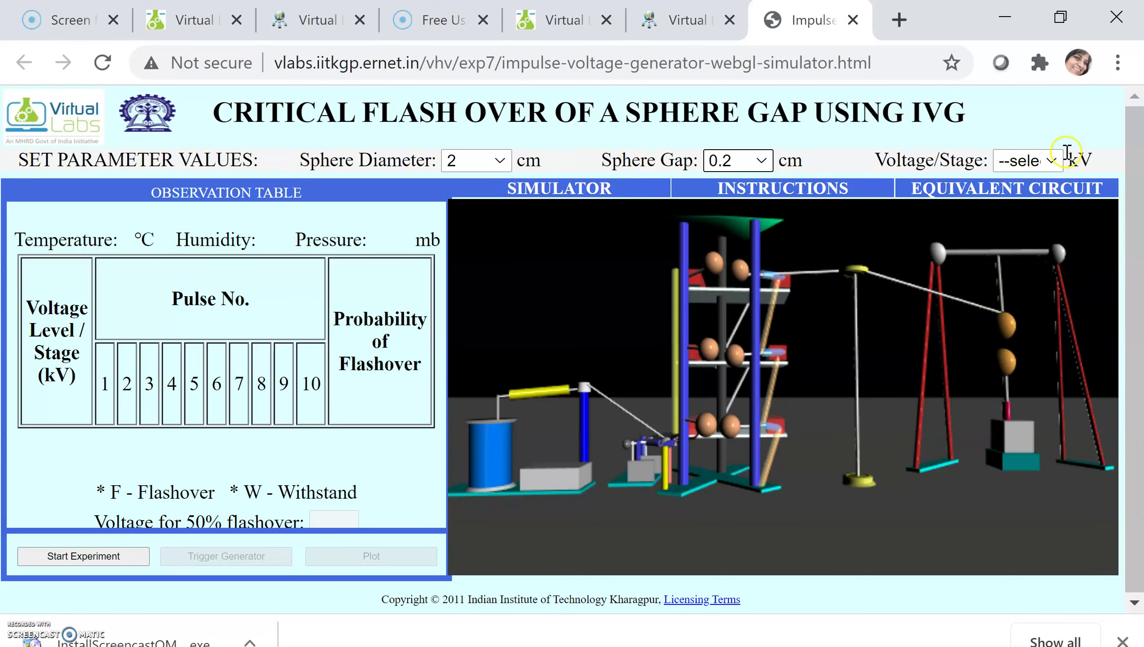
left_click(1053, 162)
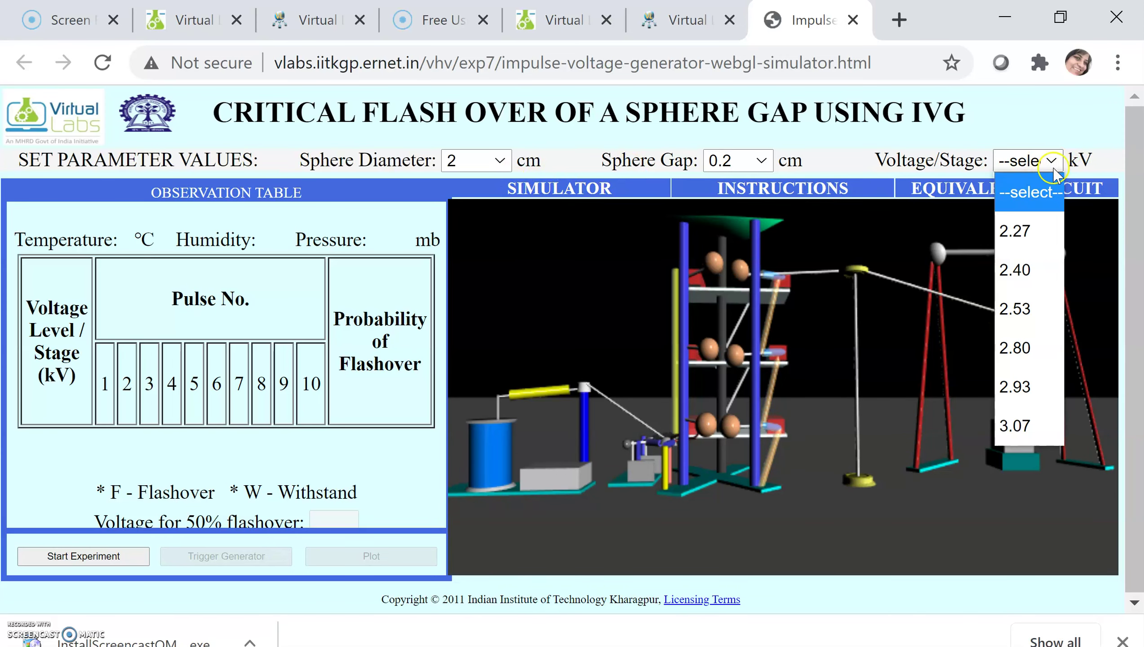
left_click(1029, 233)
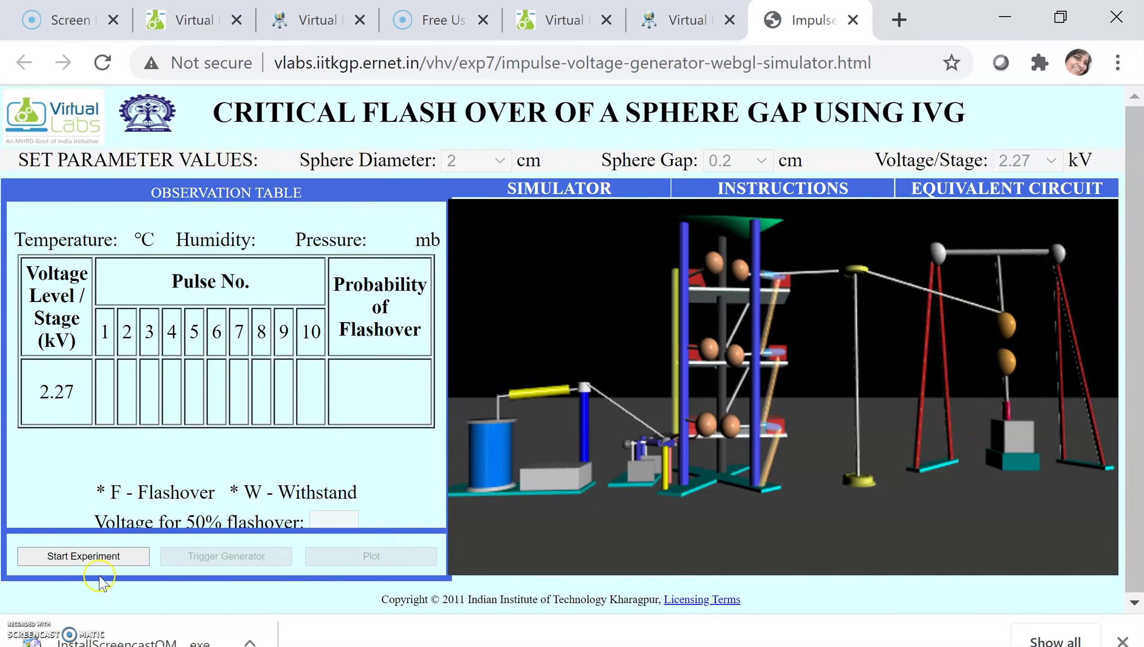
Step: Start the experiment at 2.27 kV per stage and trigger the generator to obtain the V-T curve
left_click(78, 560)
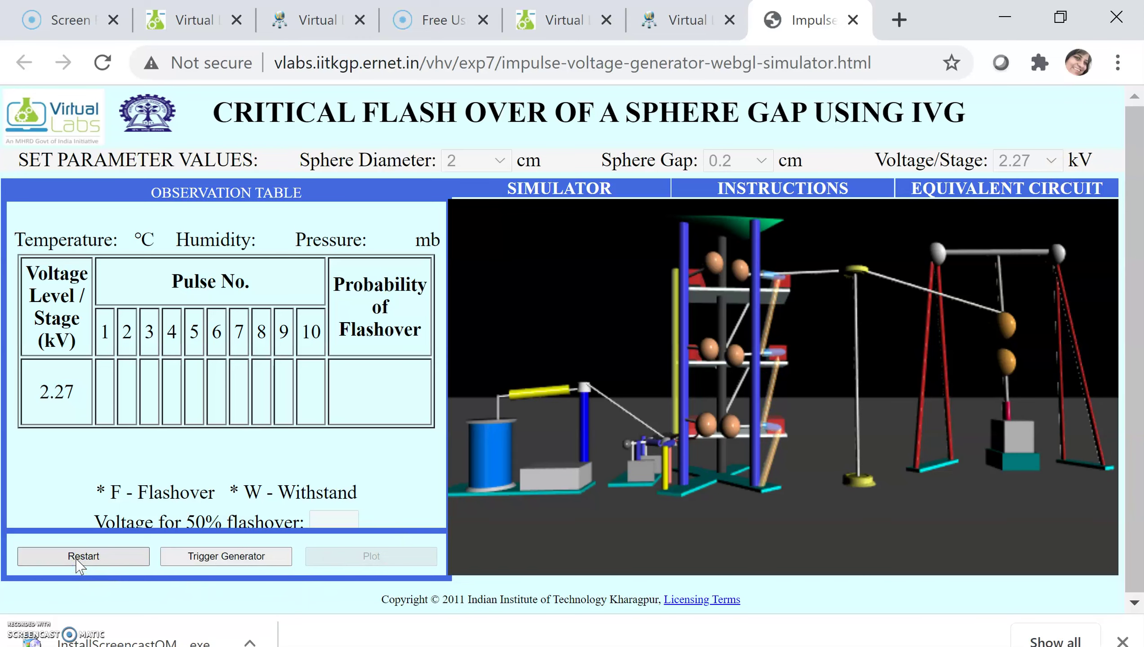
left_click(826, 147)
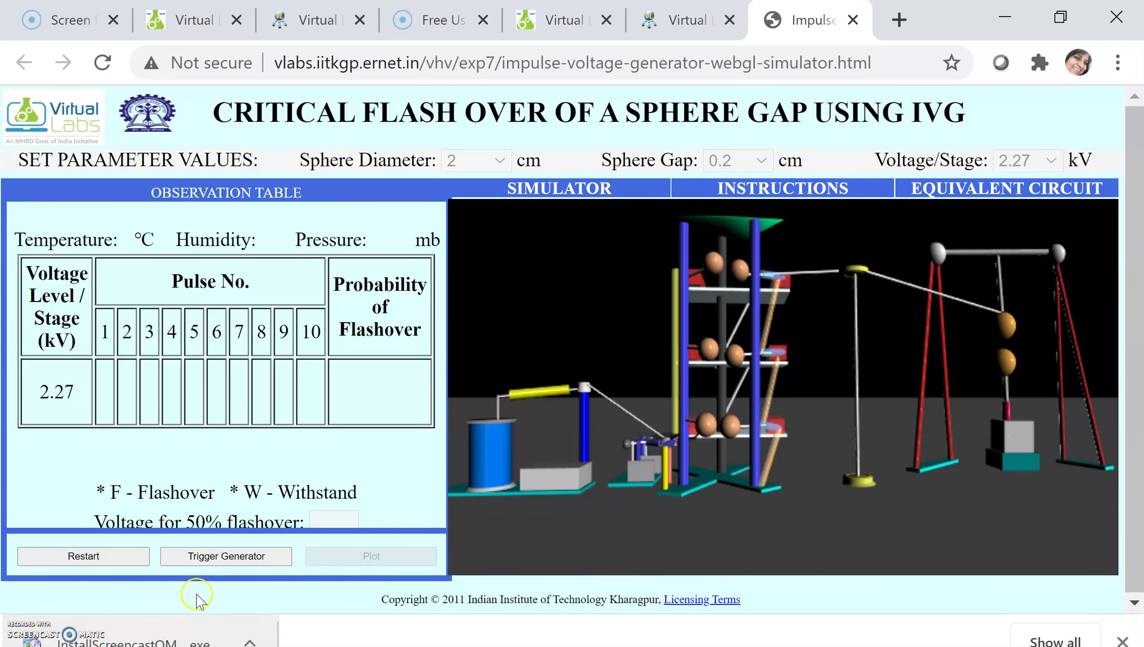
left_click(236, 558)
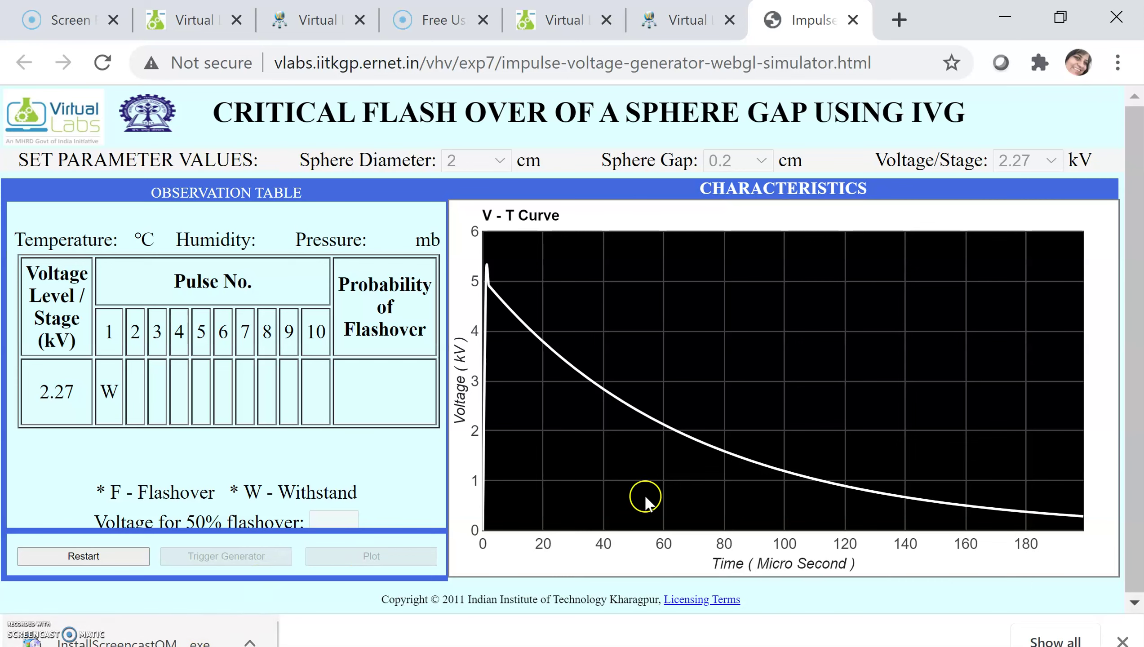
mouse_move(487, 279)
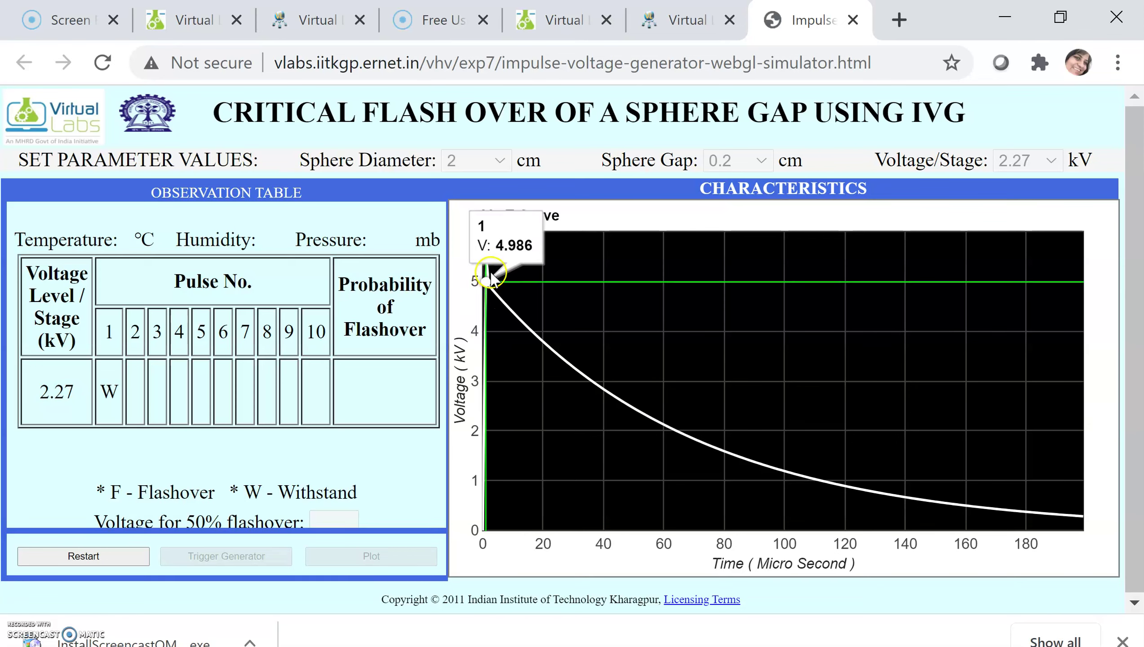
mouse_move(486, 536)
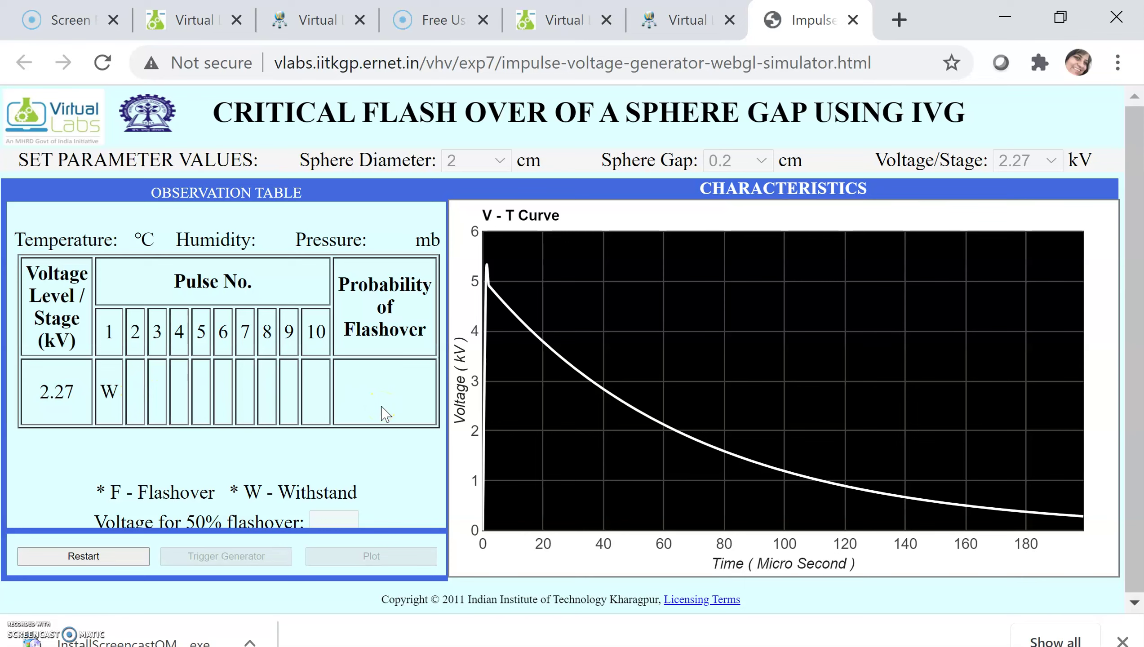
left_click(42, 409)
Step: Return to the experiment page among the open pages and launch a fresh instance of the IVG simulator
left_click(333, 20)
left_click(419, 19)
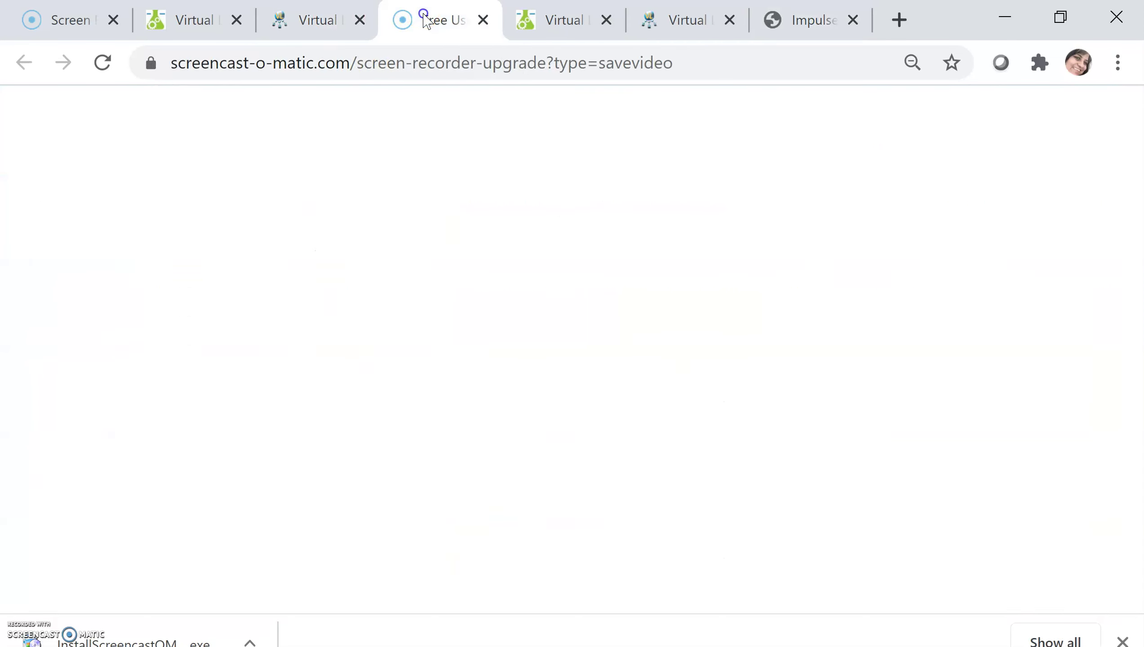
left_click(575, 26)
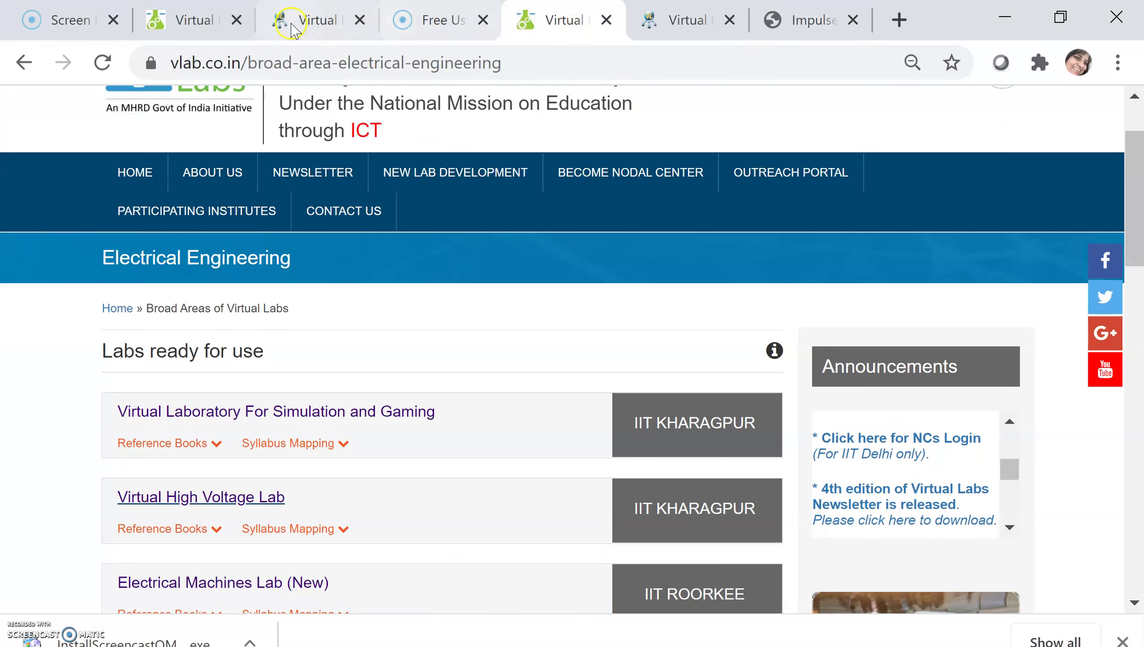
left_click(186, 23)
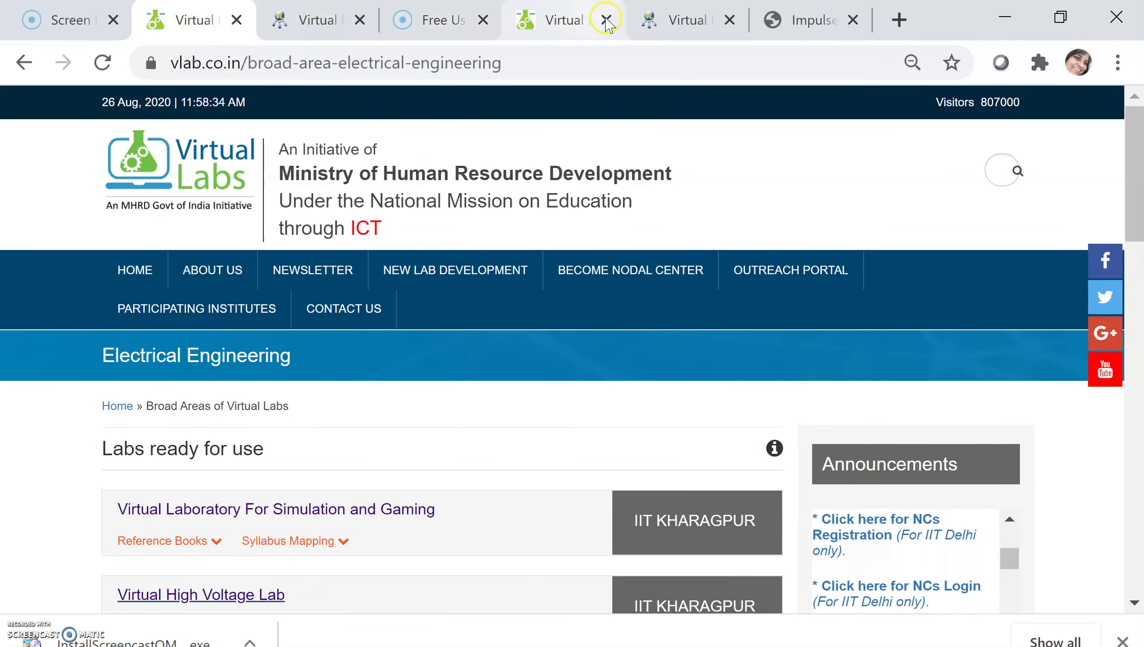
left_click(659, 19)
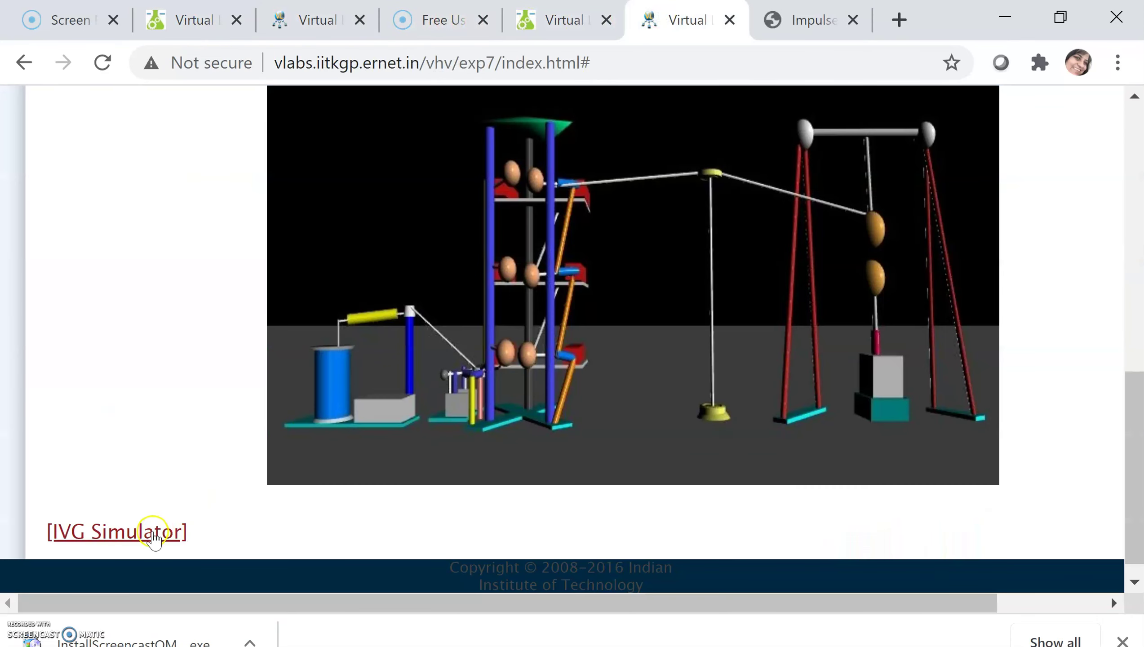
left_click(158, 530)
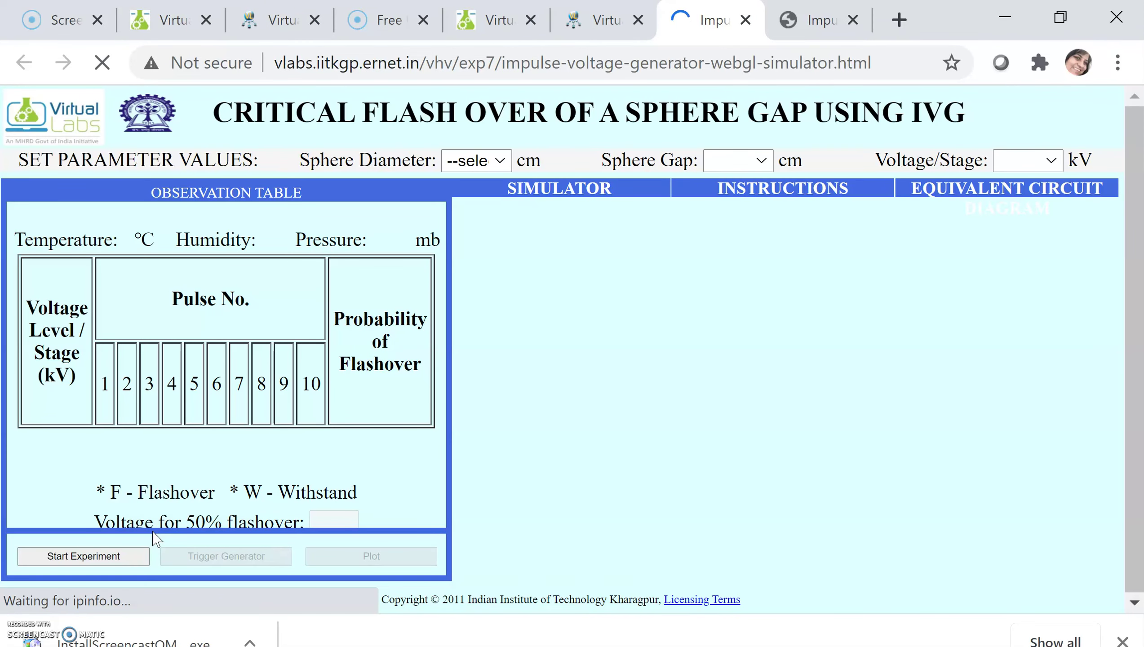
Step: Set the new simulator's sphere diameter to 2 cm, sphere gap to 0.2 cm and voltage/stage to 2.40 kV
left_click(502, 160)
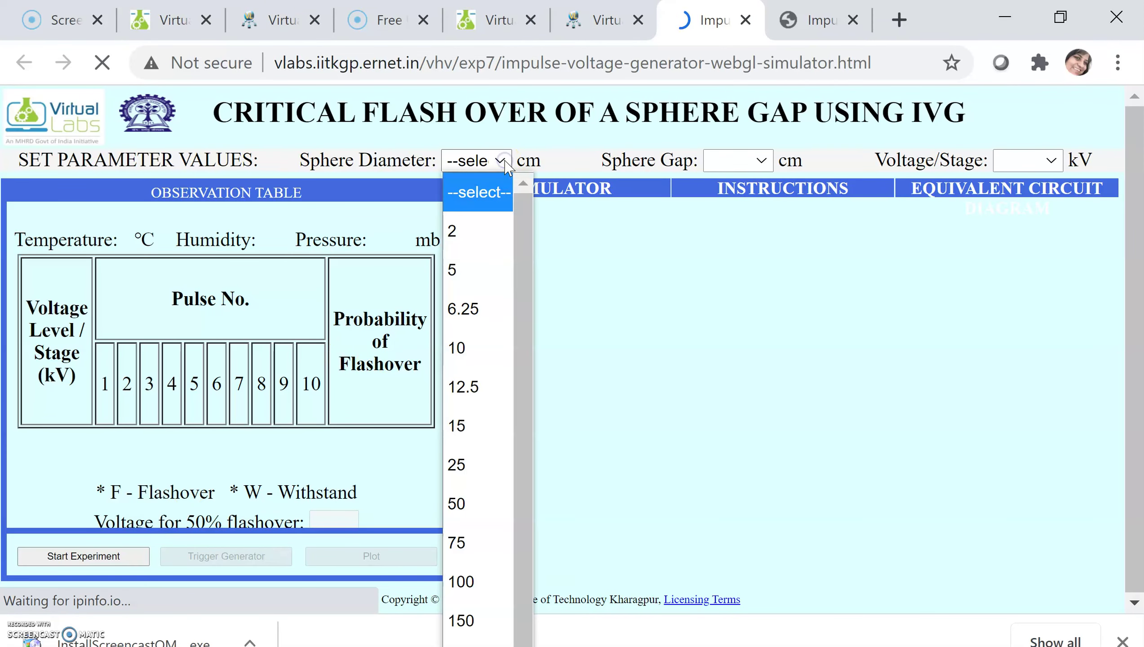
left_click(480, 231)
left_click(760, 163)
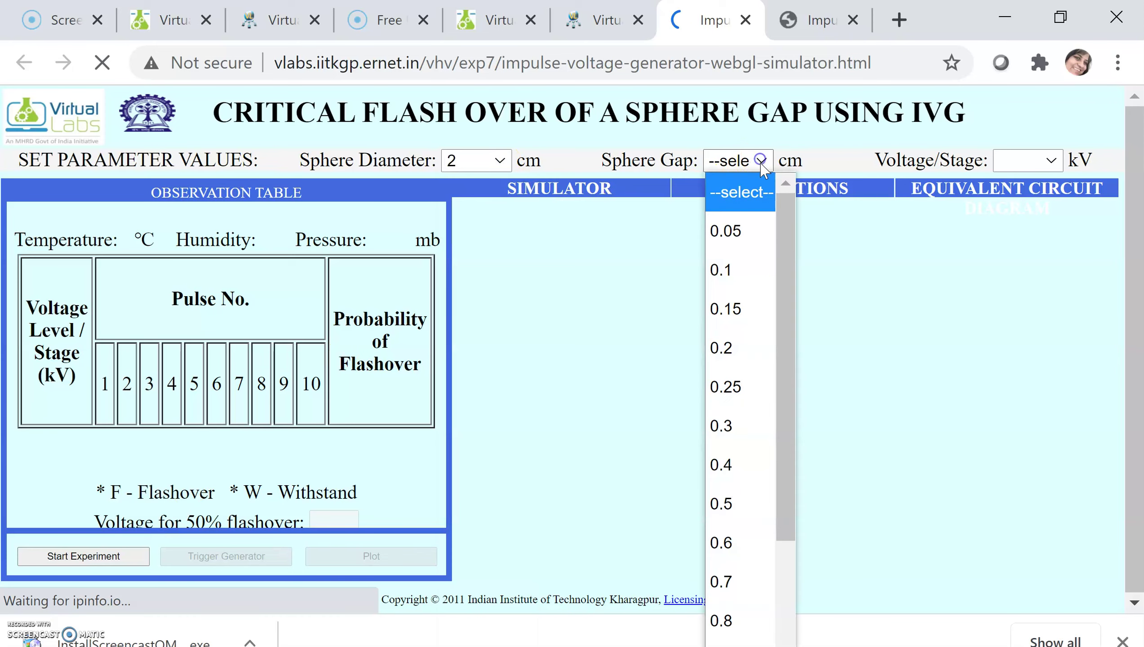
left_click(786, 350)
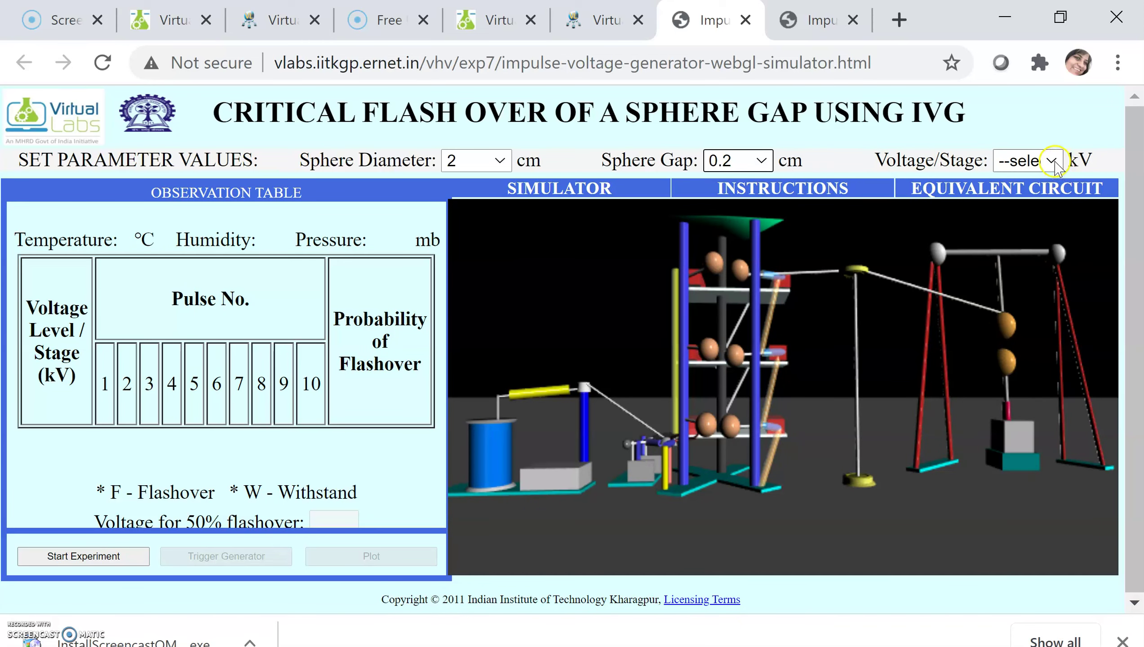
left_click(1055, 163)
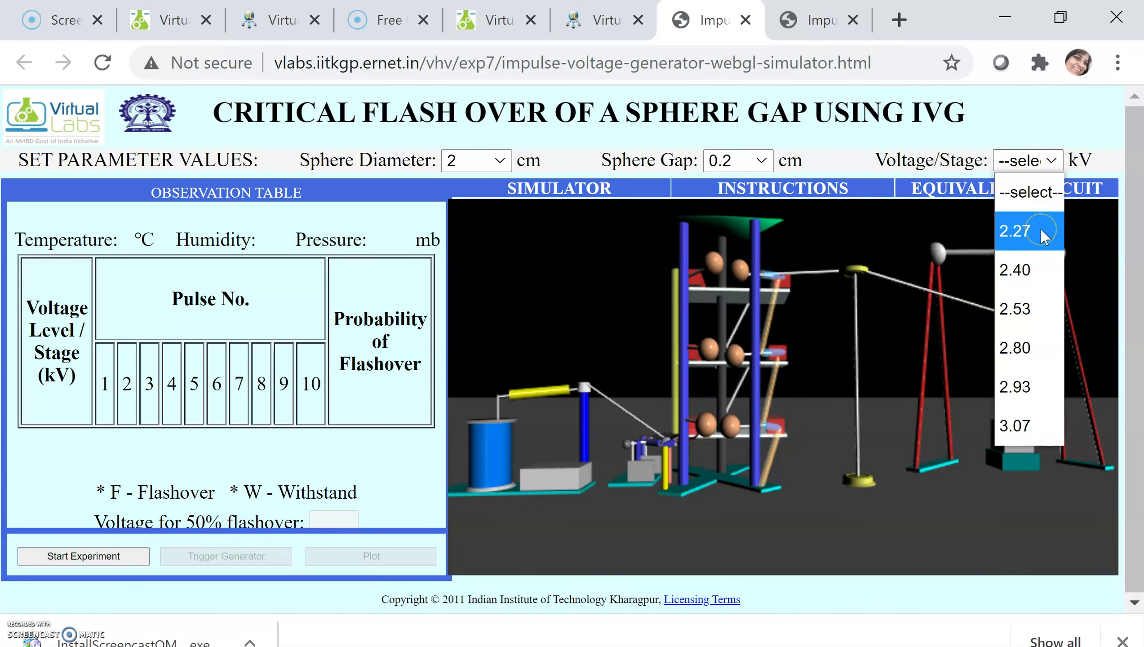
left_click(1036, 269)
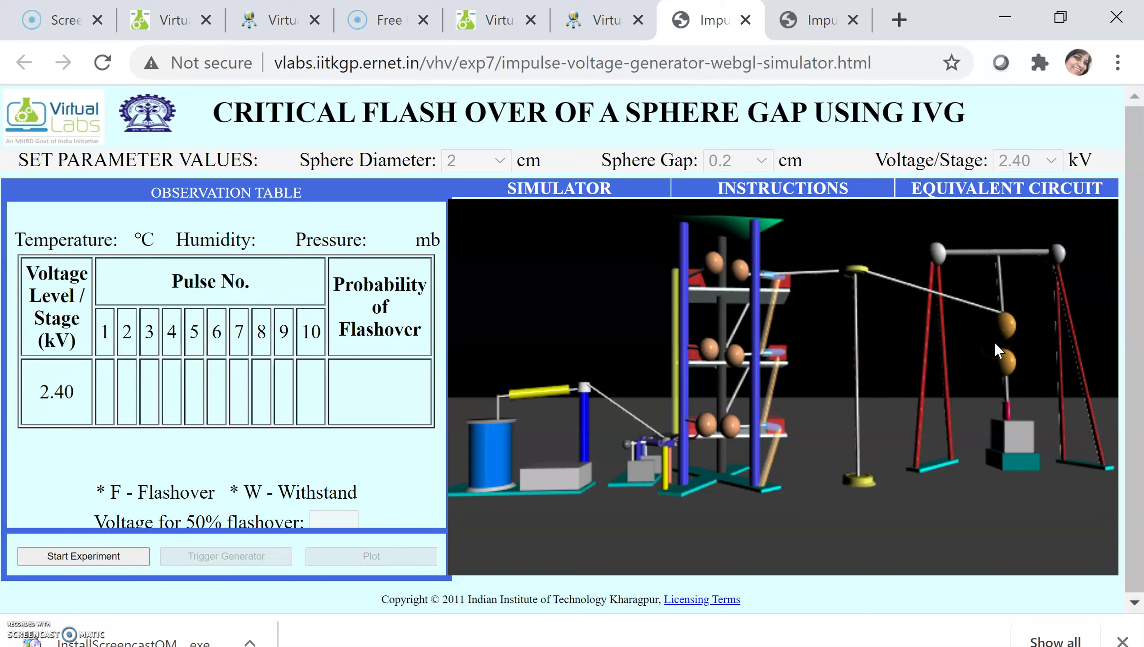
Step: Start the experiment at 2.40 kV per stage and trigger the generator to obtain its V-T curve
left_click(136, 557)
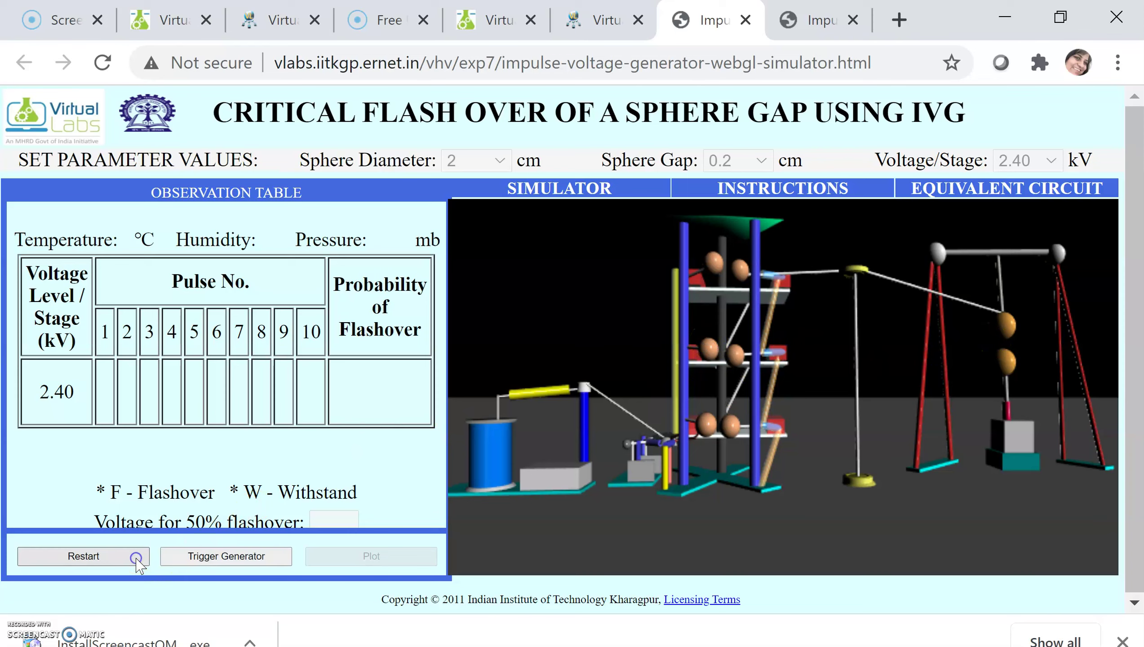
left_click(192, 558)
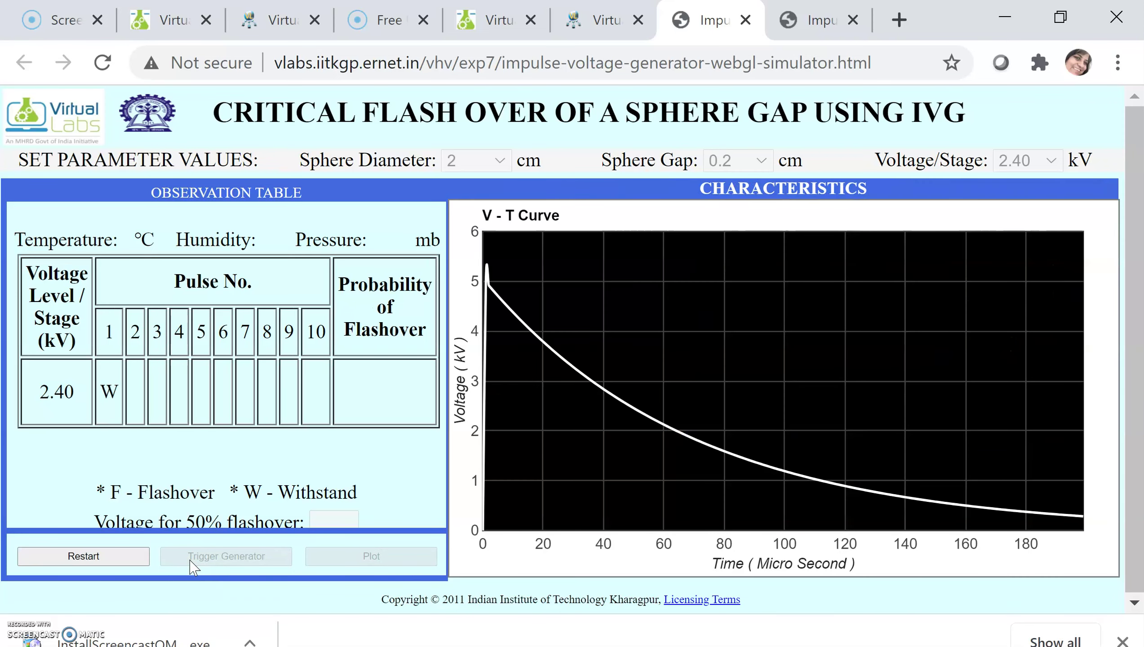
mouse_move(699, 442)
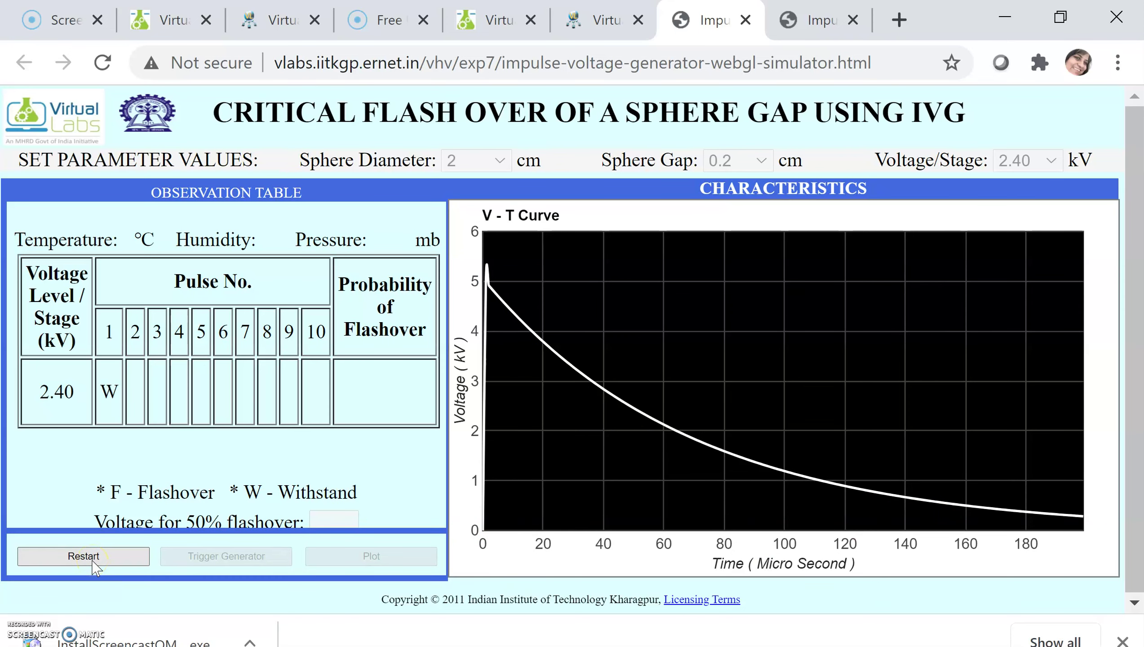
Step: Launch another IVG simulator from the experiment page with sphere diameter 2 cm, sphere gap 0.2 cm and voltage/stage 2.53 kV
left_click(593, 21)
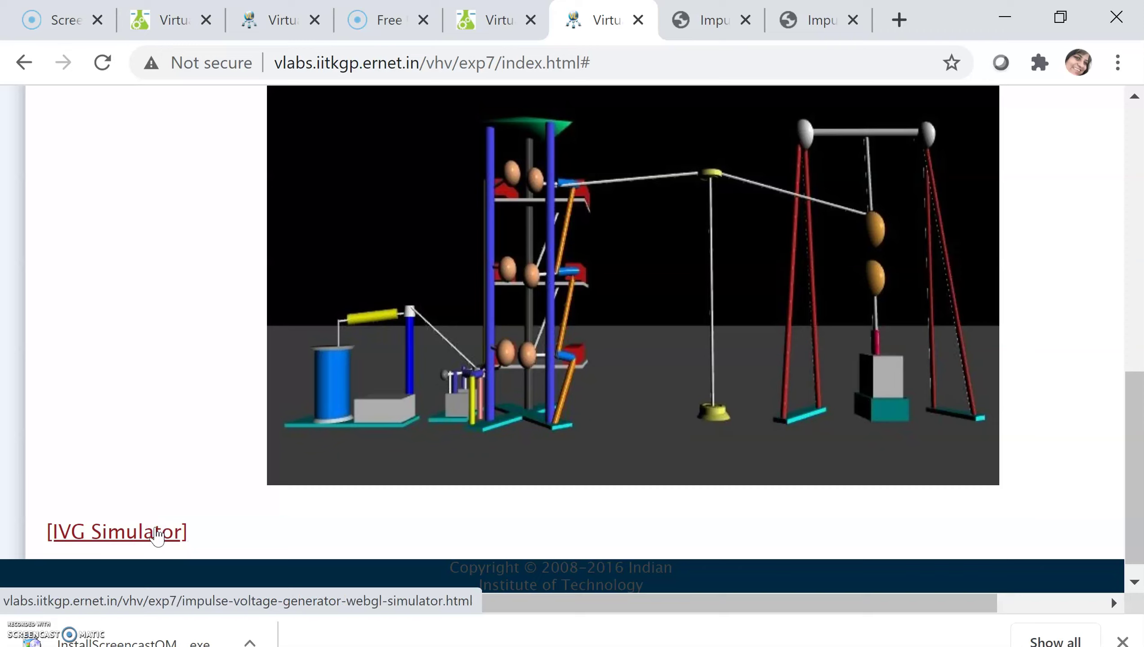
left_click(157, 531)
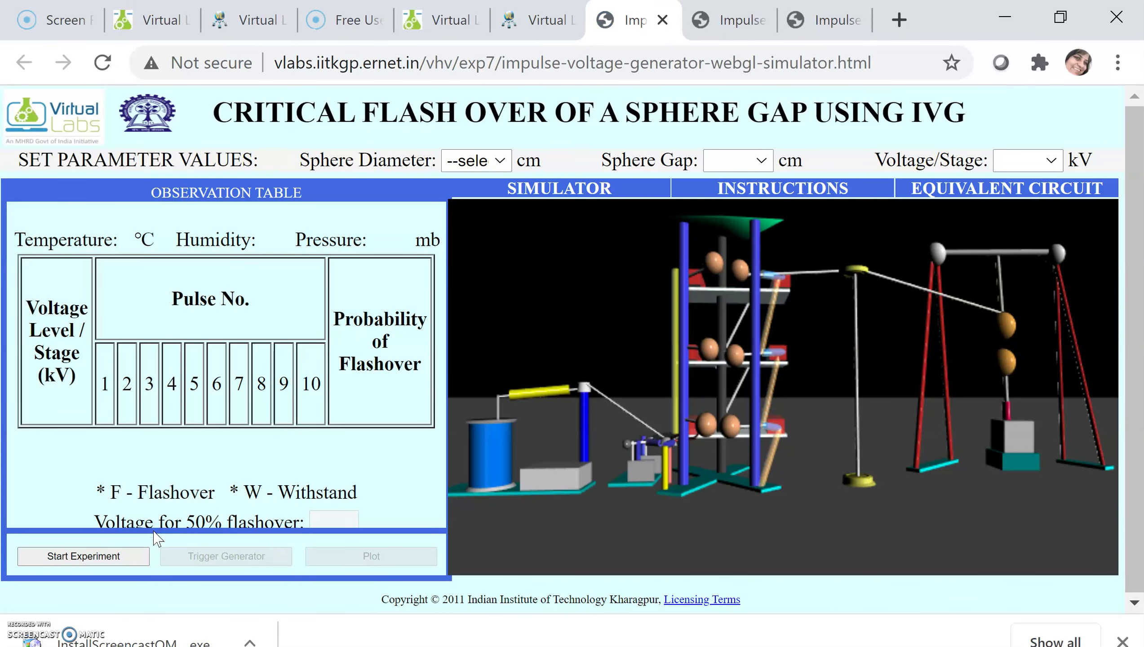
left_click(501, 162)
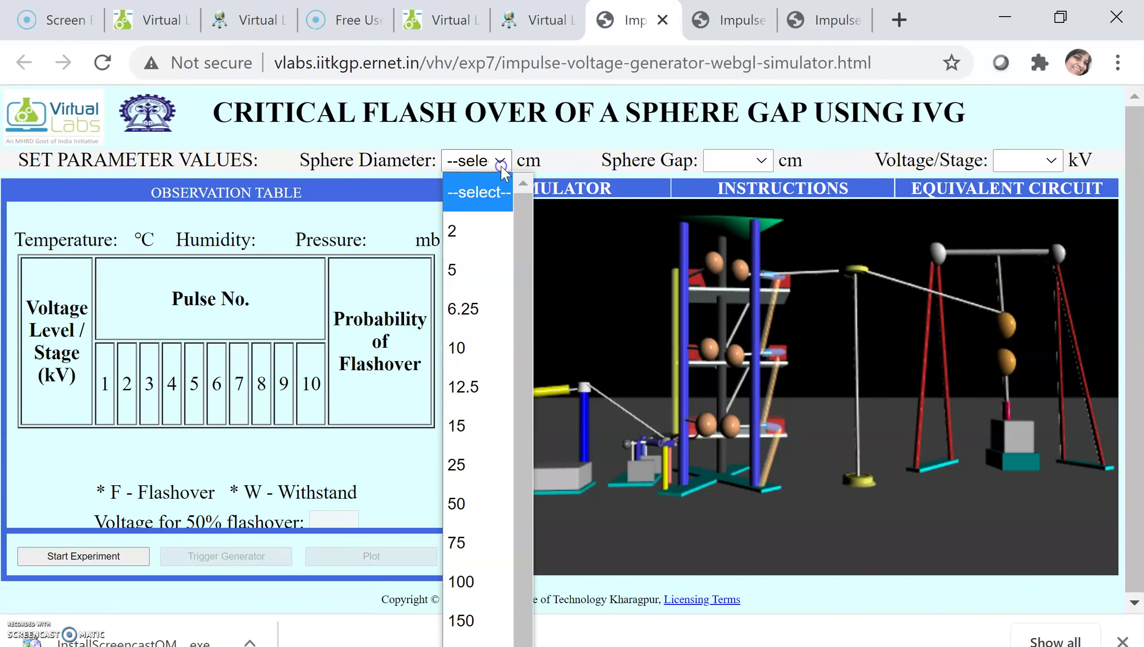
left_click(471, 233)
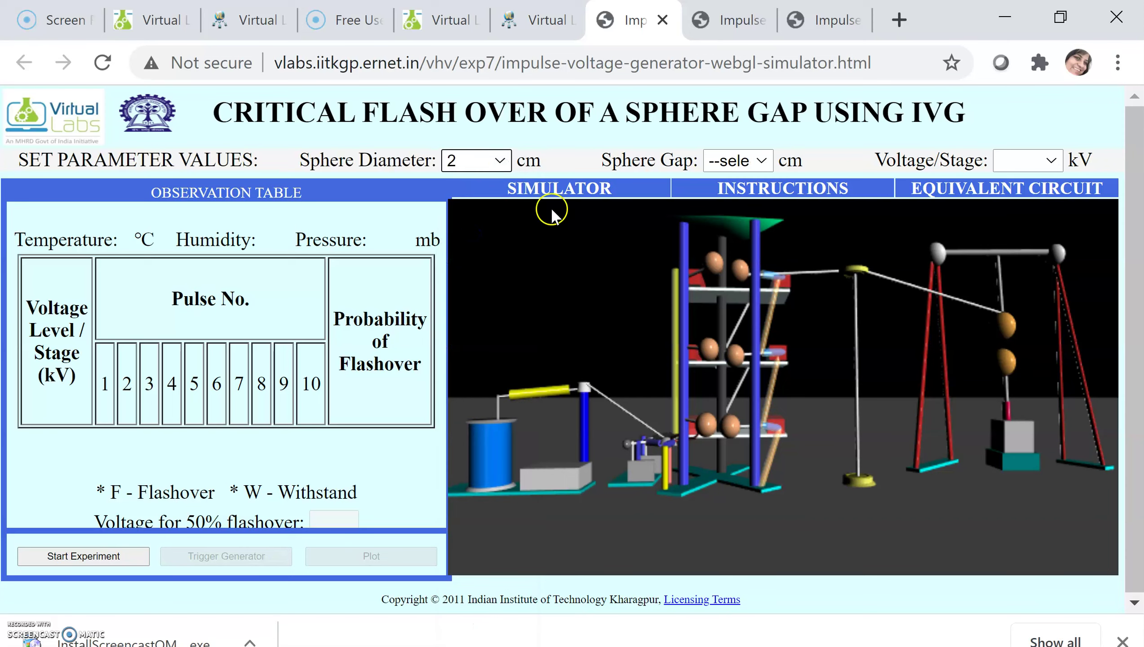
left_click(761, 174)
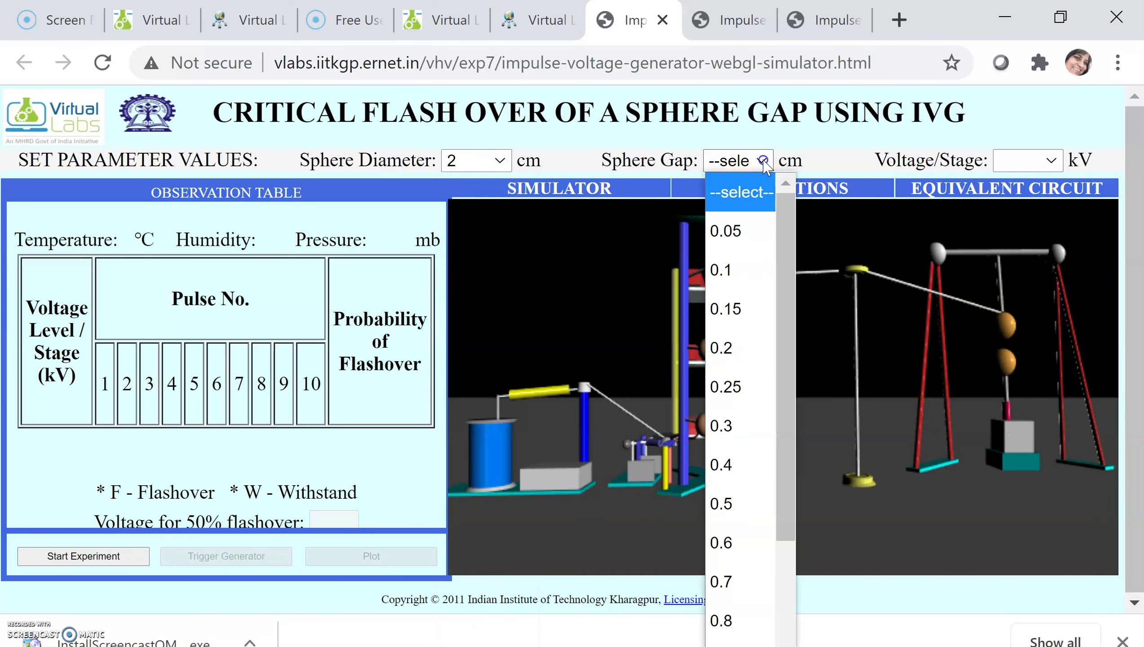
left_click(745, 352)
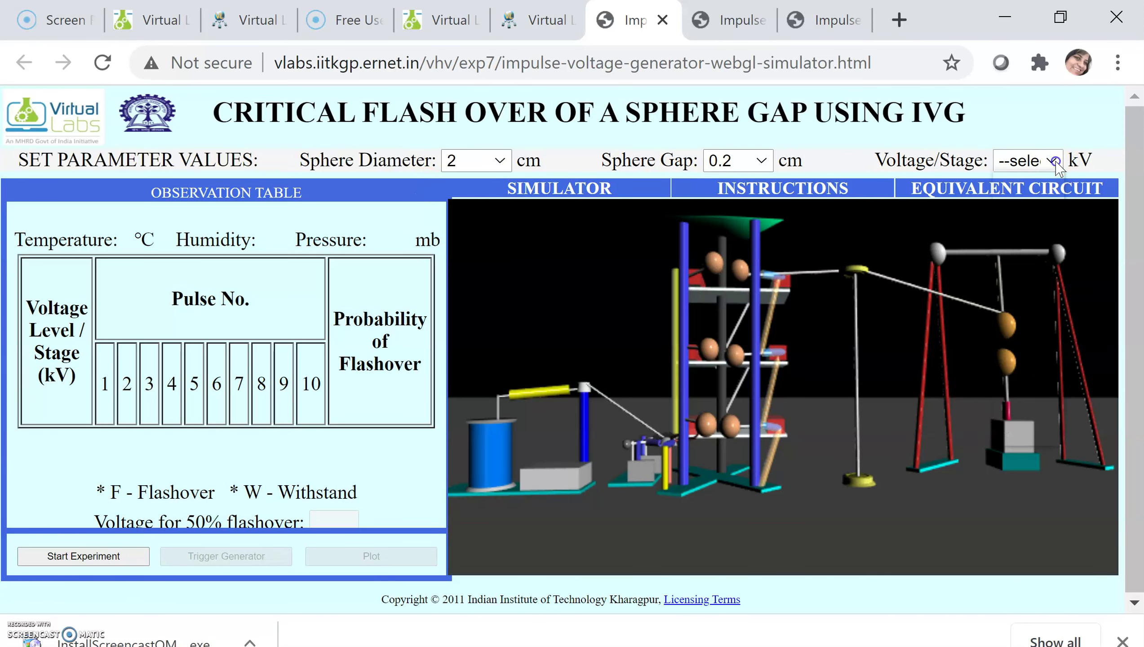
left_click(1056, 162)
left_click(1044, 308)
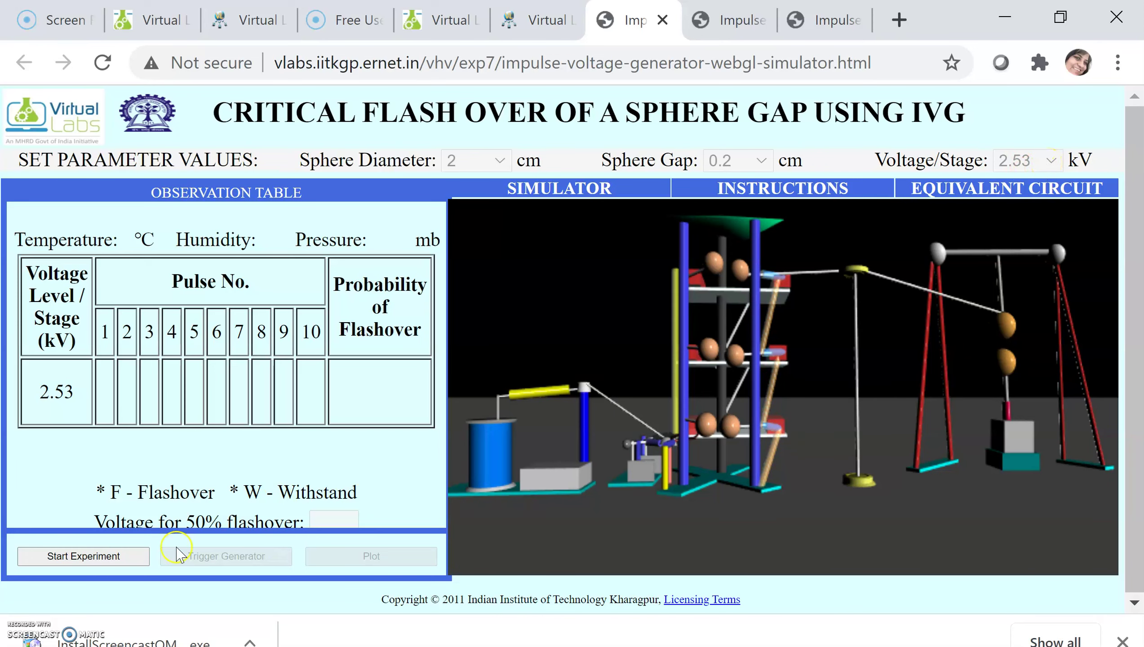
Step: Start the experiment at 2.53 kV per stage and trigger the generator to obtain its V-T curve
left_click(98, 556)
left_click(199, 561)
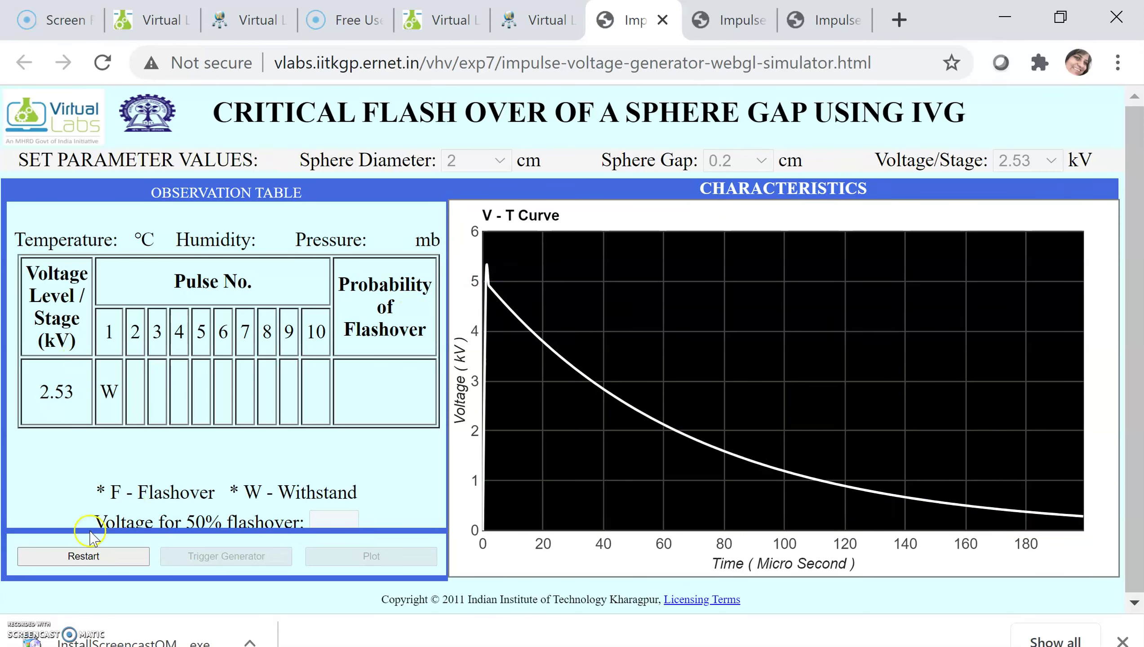
Step: Launch another IVG simulator from the experiment page and set sphere diameter 2 cm and sphere gap 0.2 cm
left_click(450, 25)
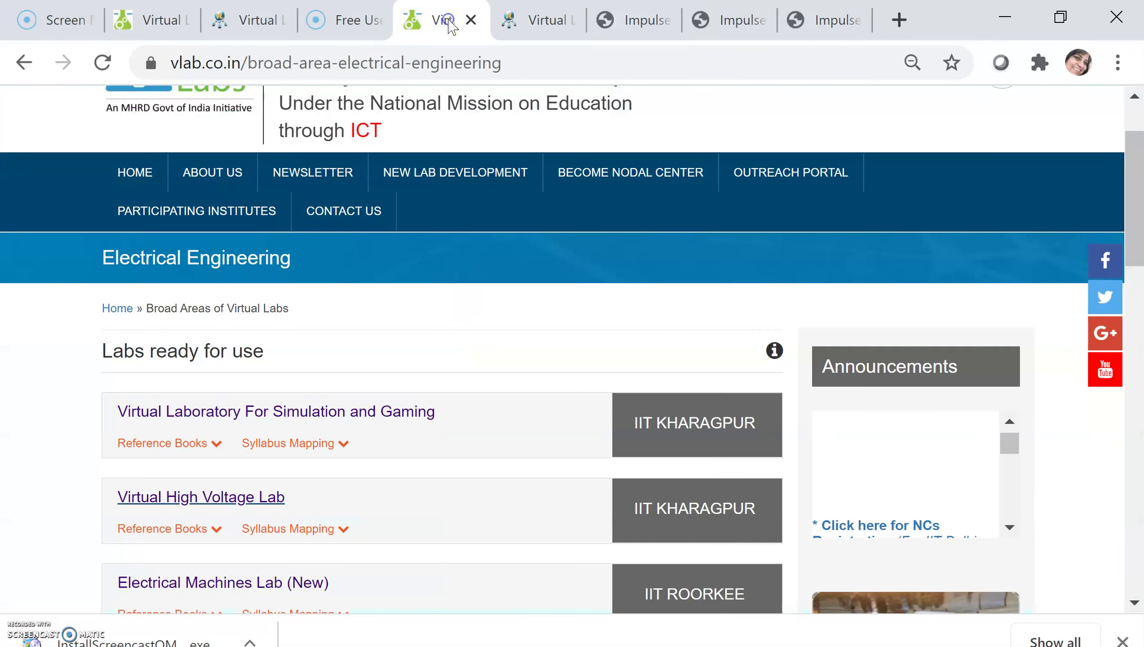
left_click(629, 22)
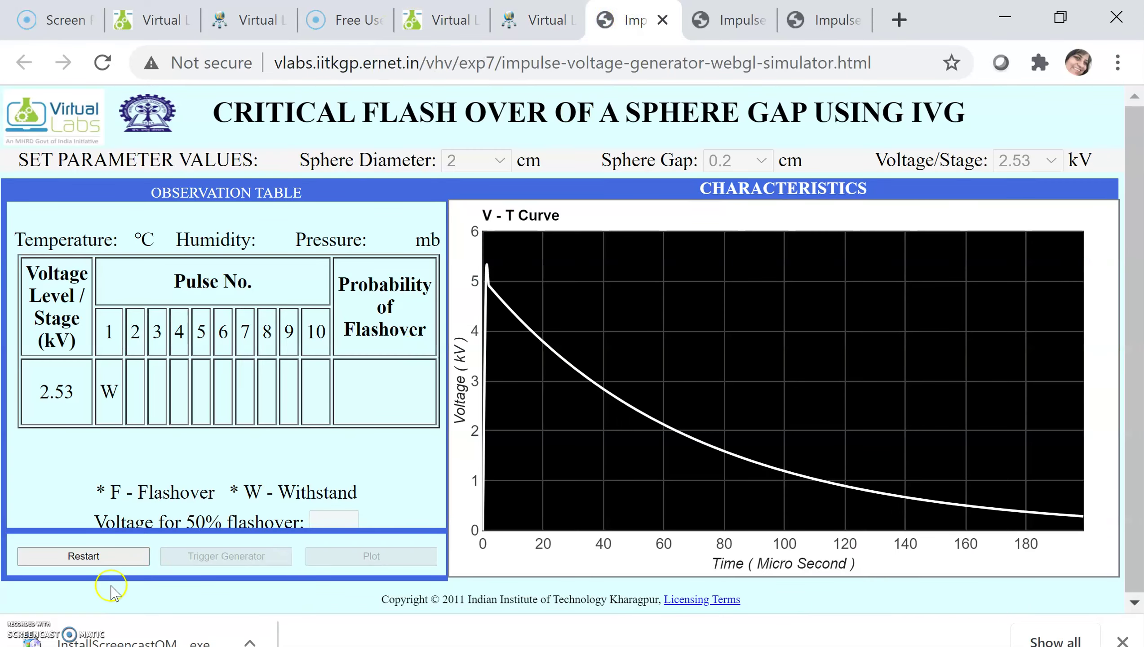
left_click(745, 22)
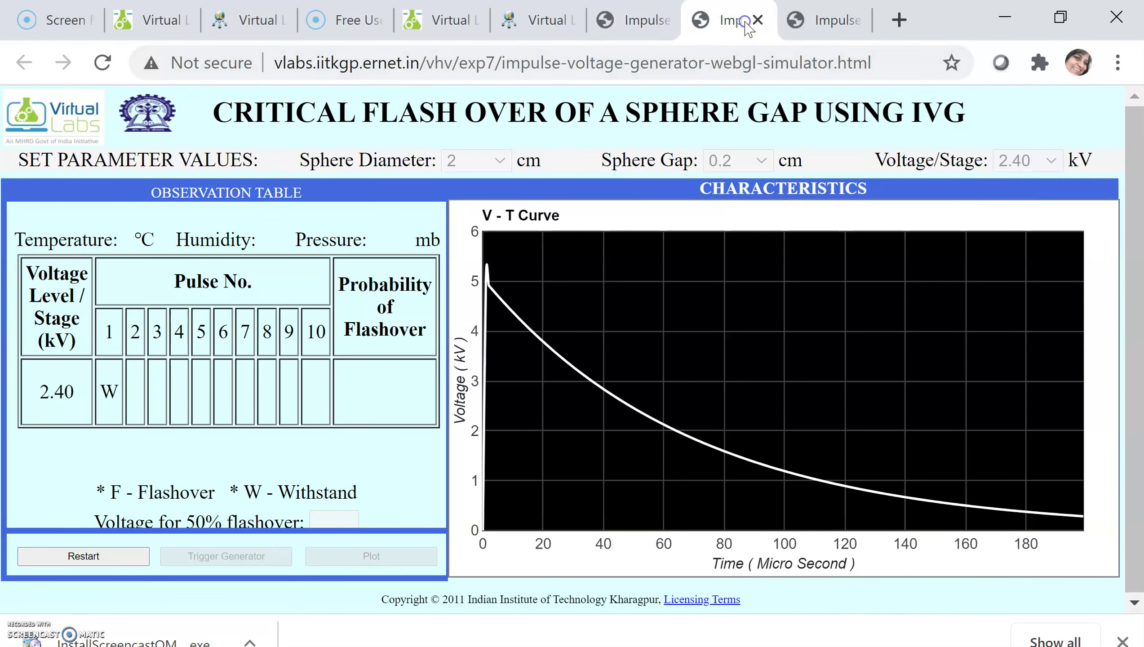
left_click(805, 20)
left_click(555, 20)
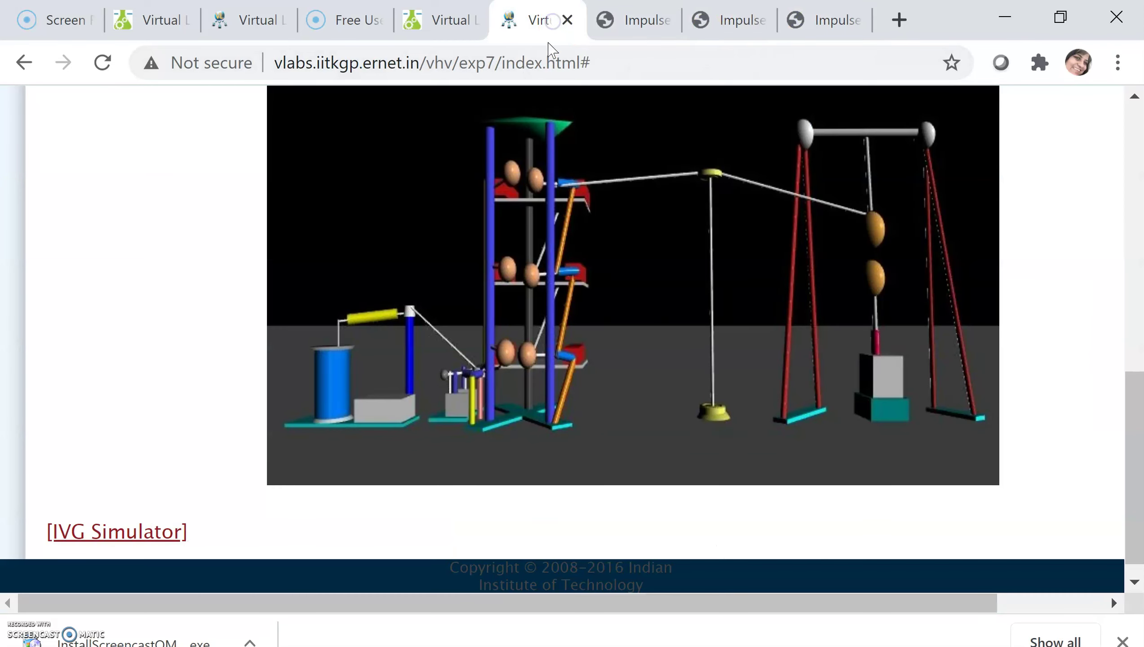
left_click(150, 539)
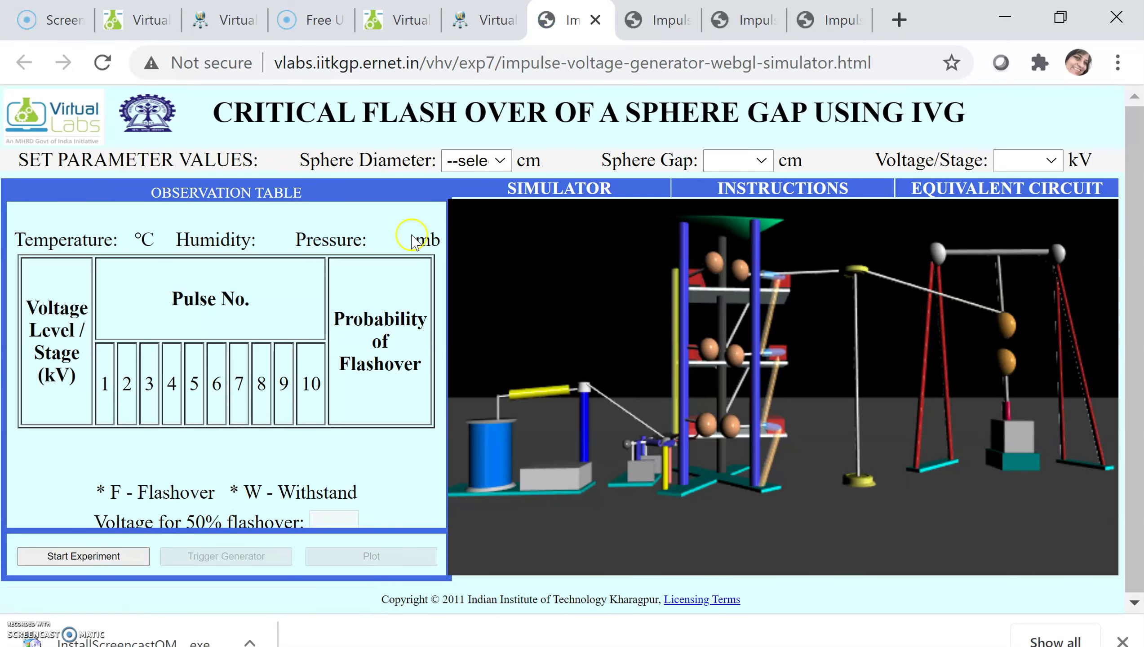
left_click(501, 159)
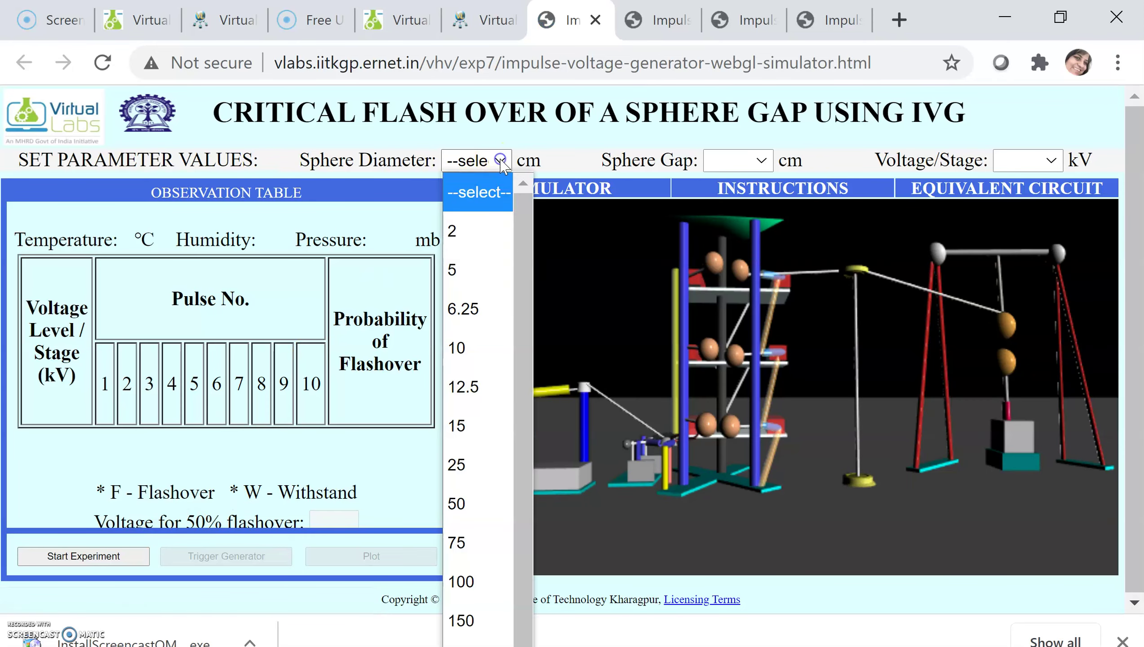
left_click(479, 232)
left_click(760, 160)
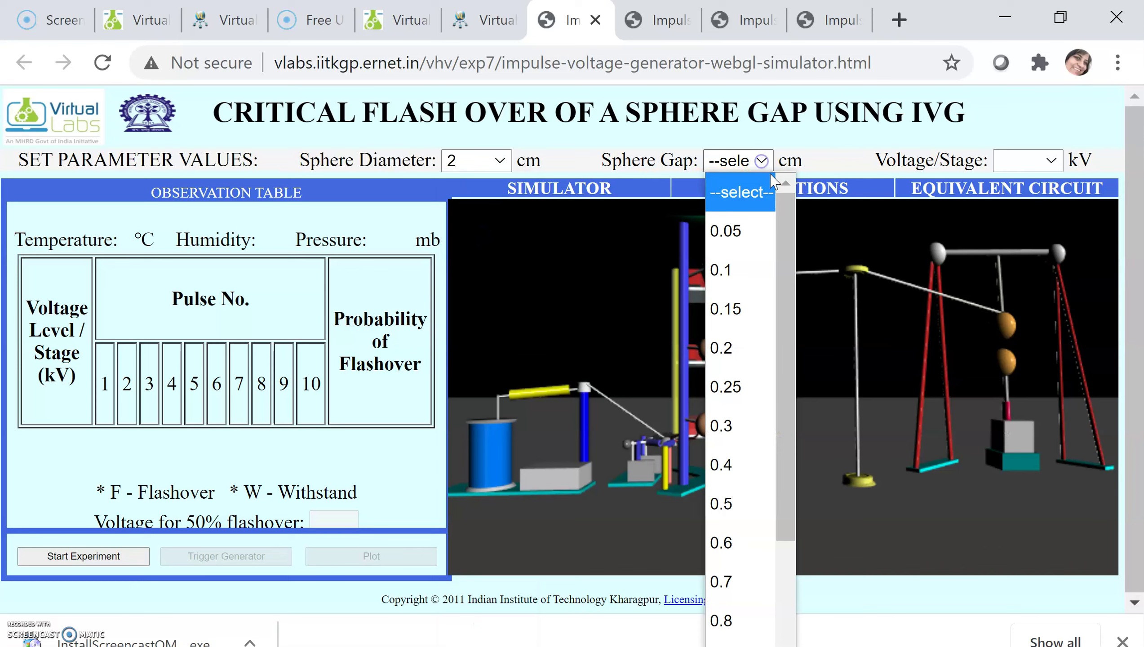
left_click(753, 345)
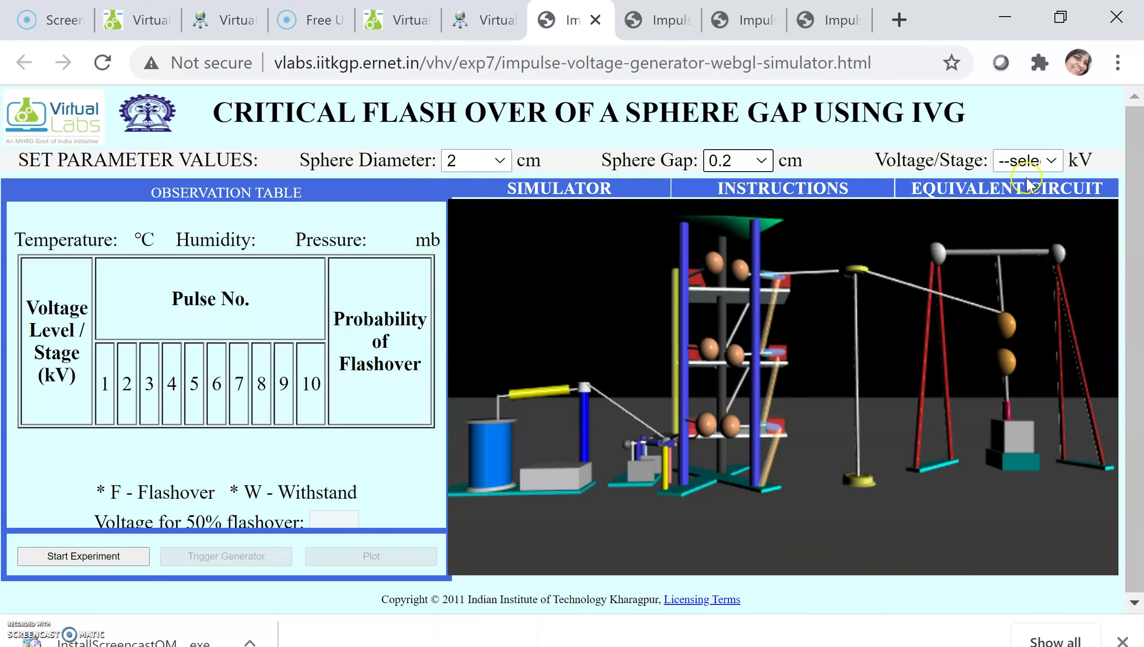
Step: Run the experiment at 2.80 kV per stage, triggering the generator to obtain its V-T curve
left_click(1051, 160)
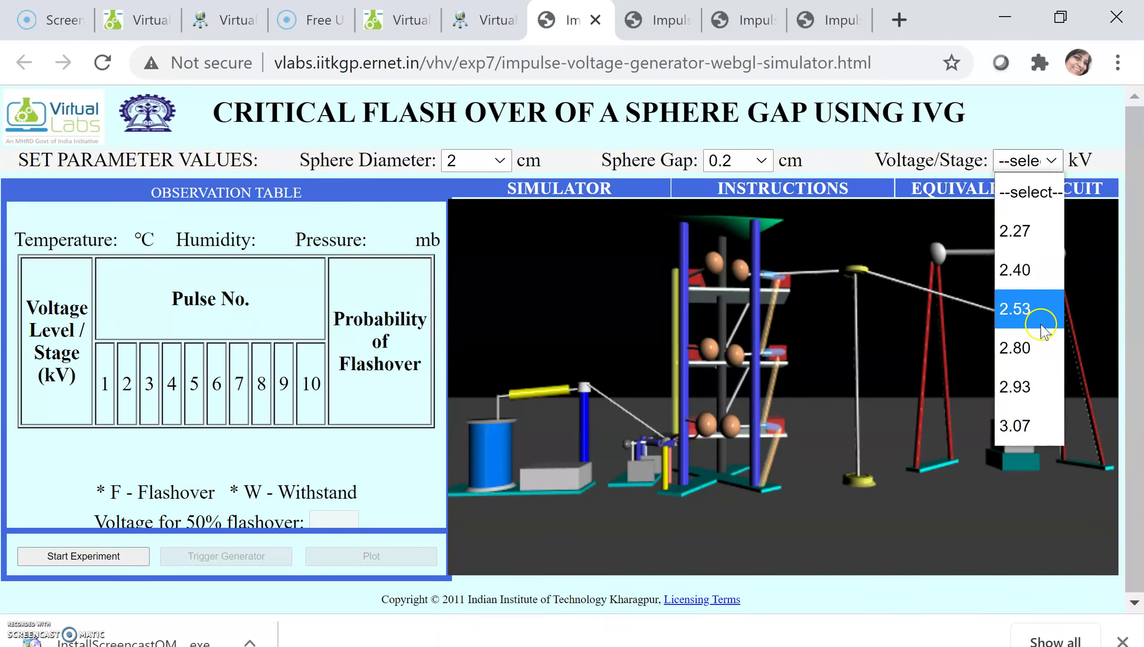
left_click(1036, 347)
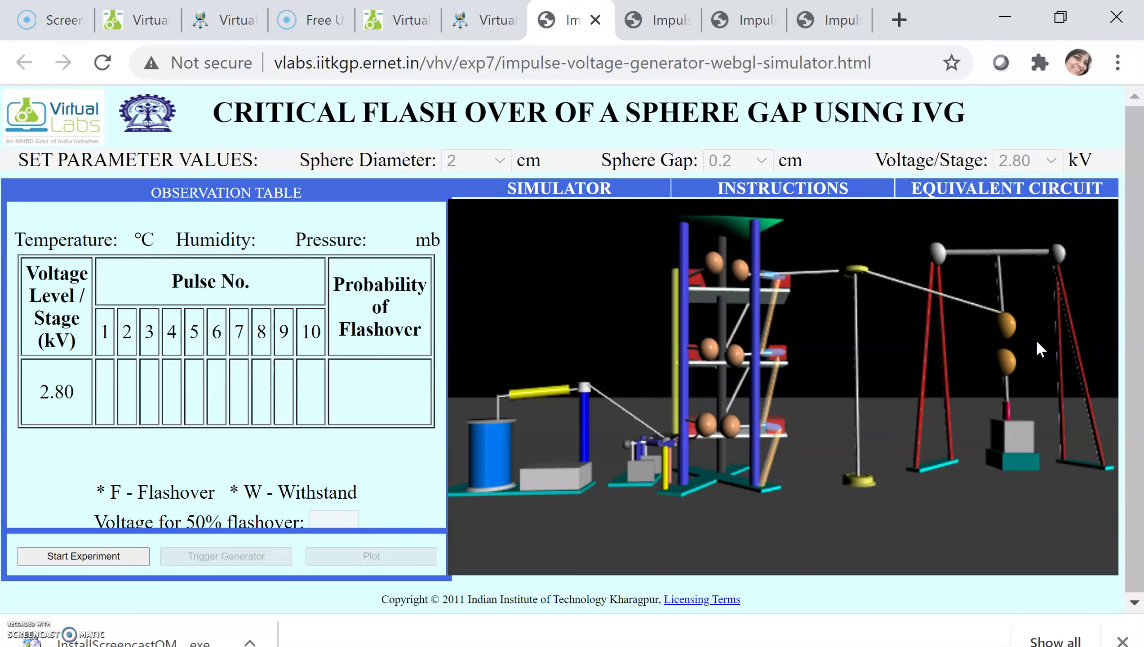
left_click(124, 557)
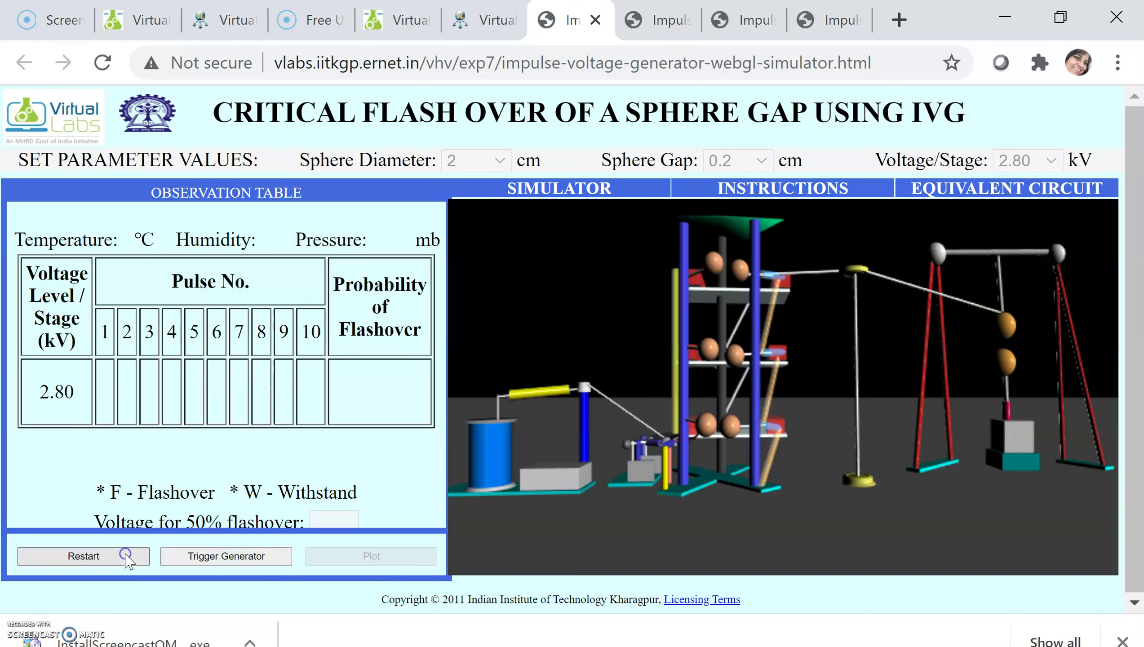
left_click(168, 558)
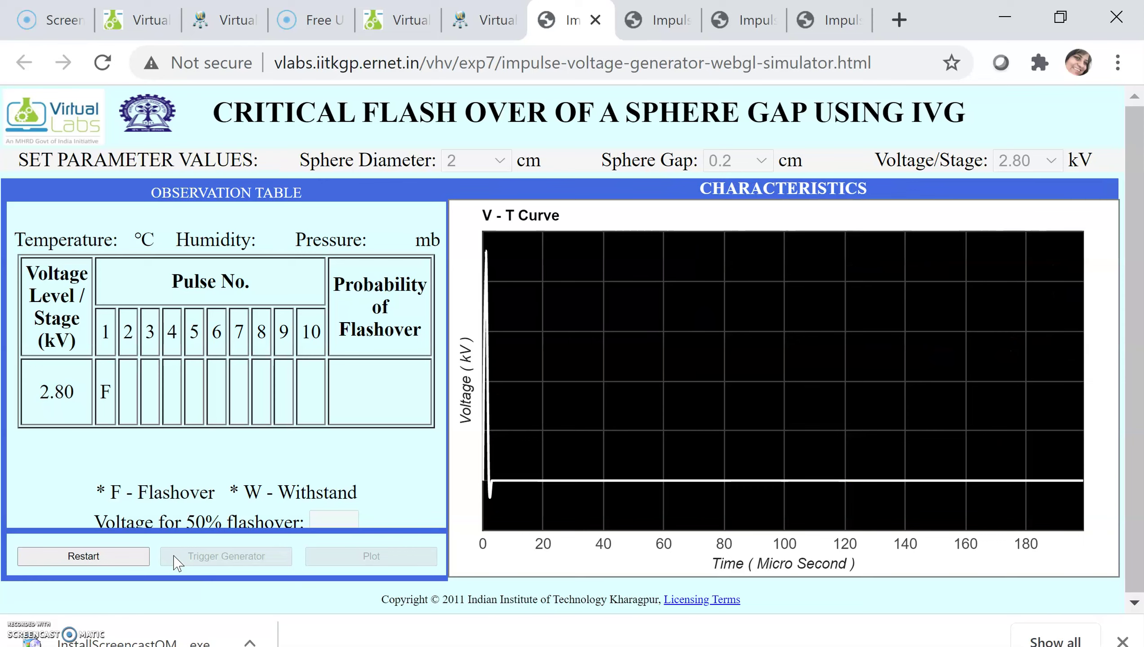
left_click(1020, 161)
left_click(782, 170)
left_click(543, 170)
left_click(862, 166)
left_click(855, 166)
left_click(476, 169)
left_click(742, 168)
left_click(724, 165)
left_click(1014, 174)
Step: Open a further IVG simulator from the experiment page with sphere diameter 5 cm and sphere gap 0.2 cm
left_click(400, 31)
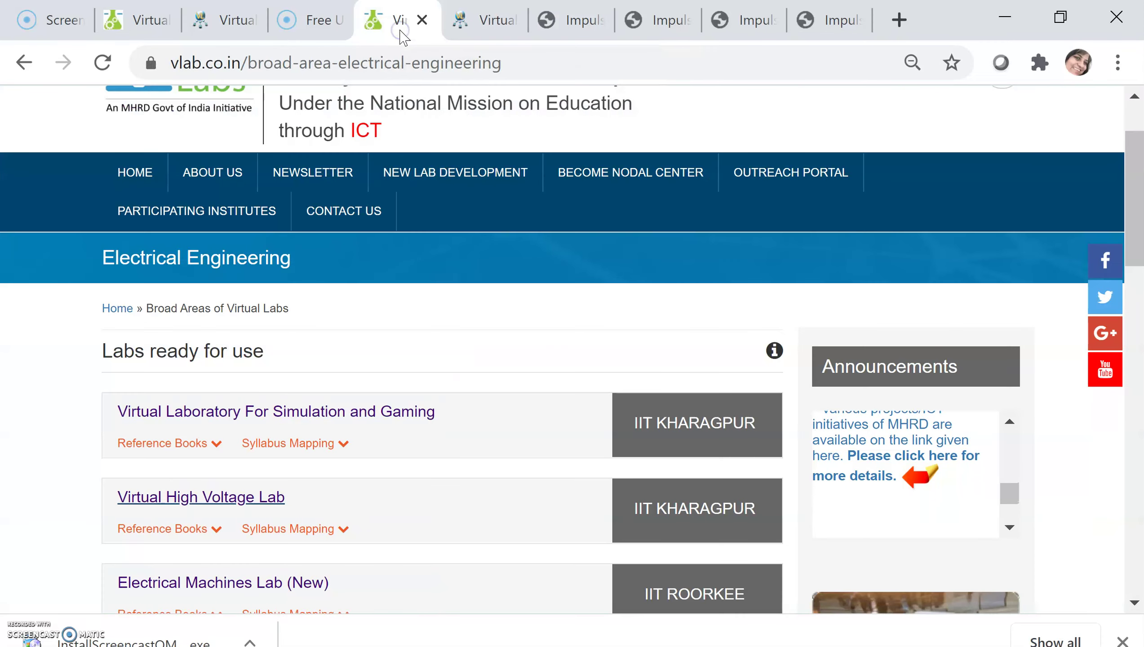
left_click(491, 20)
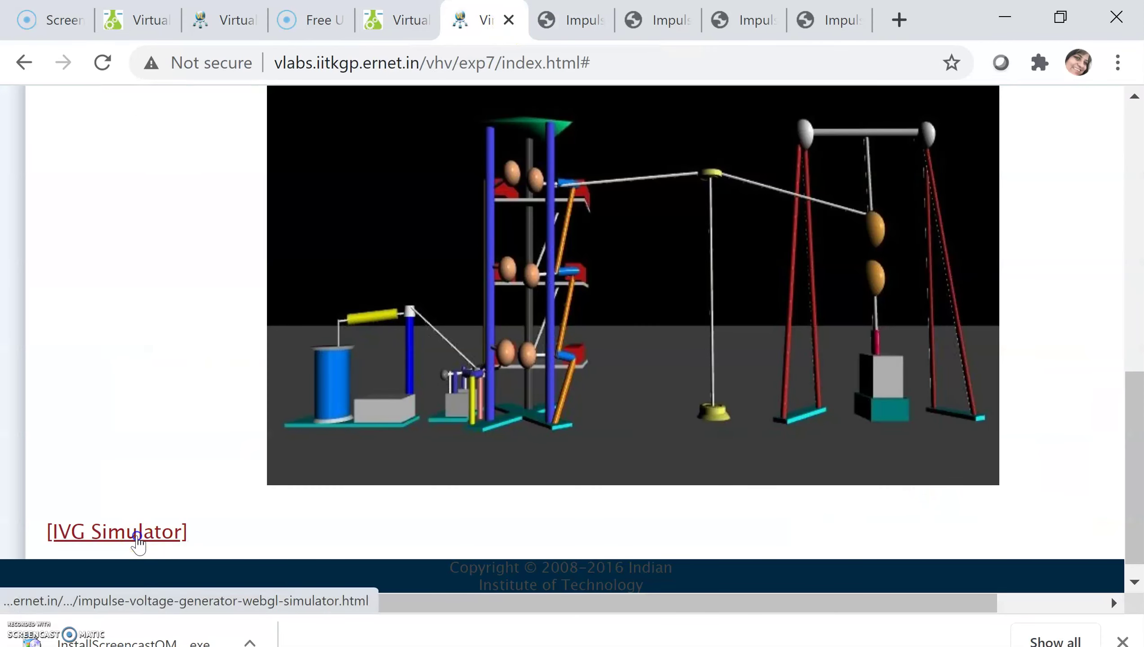
left_click(136, 537)
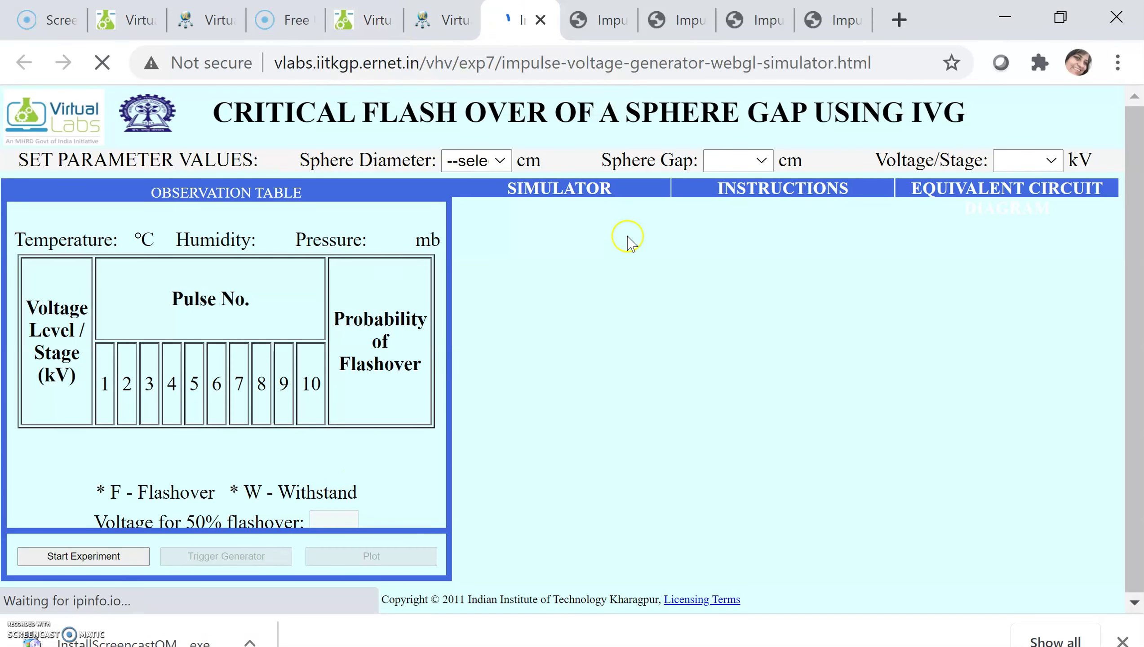
left_click(501, 162)
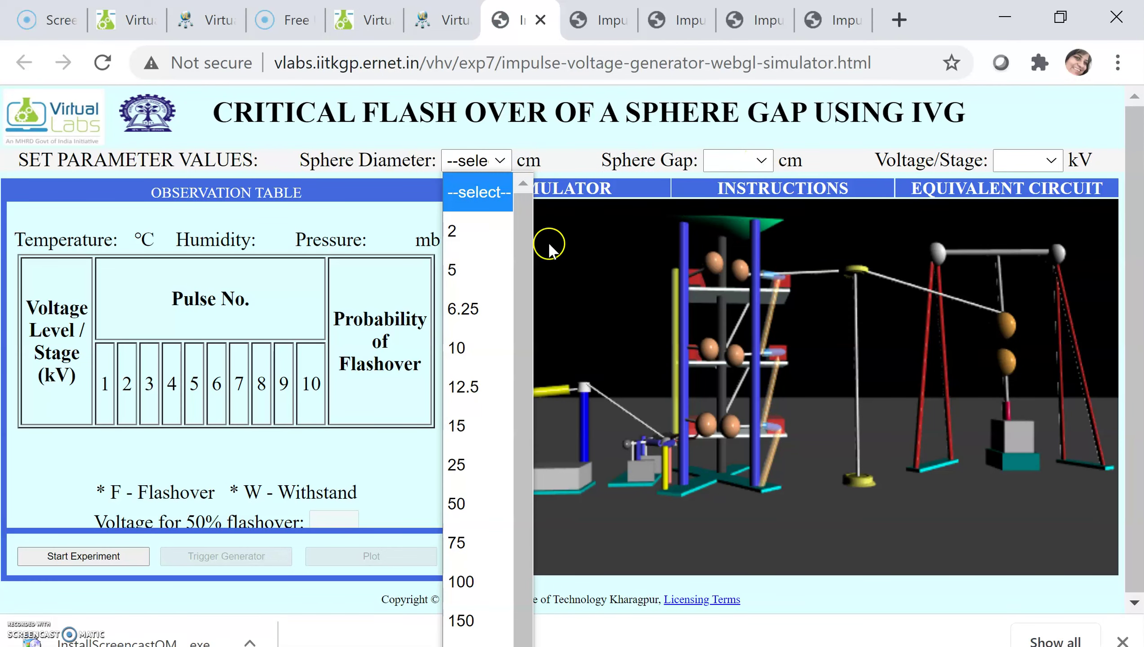
left_click(475, 272)
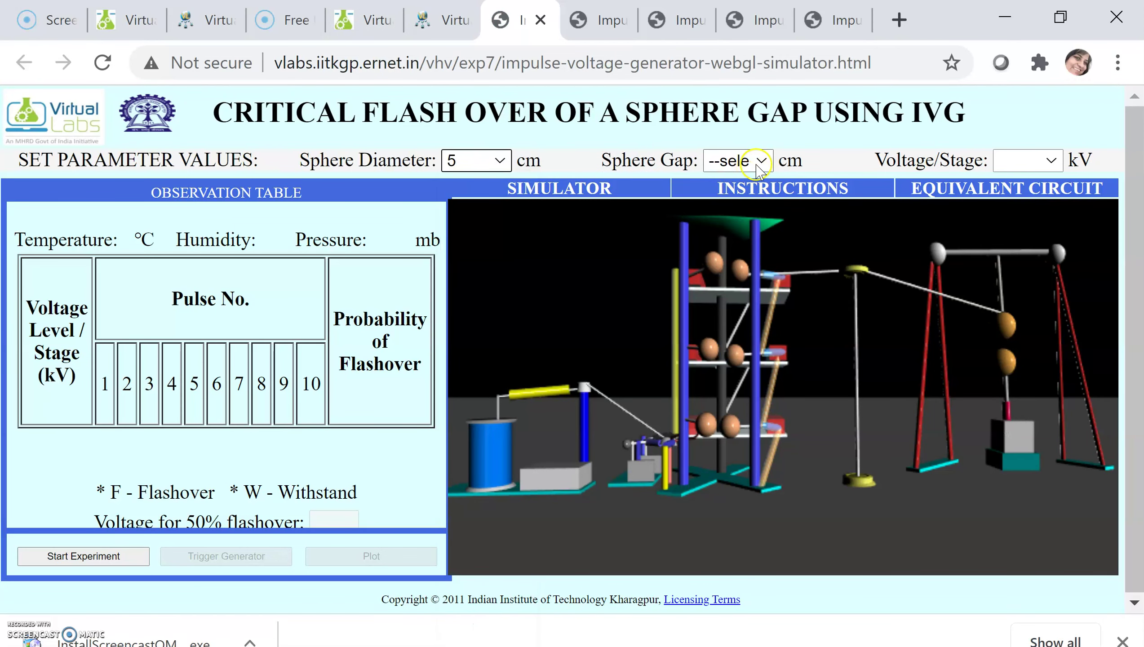
left_click(760, 161)
left_click(735, 235)
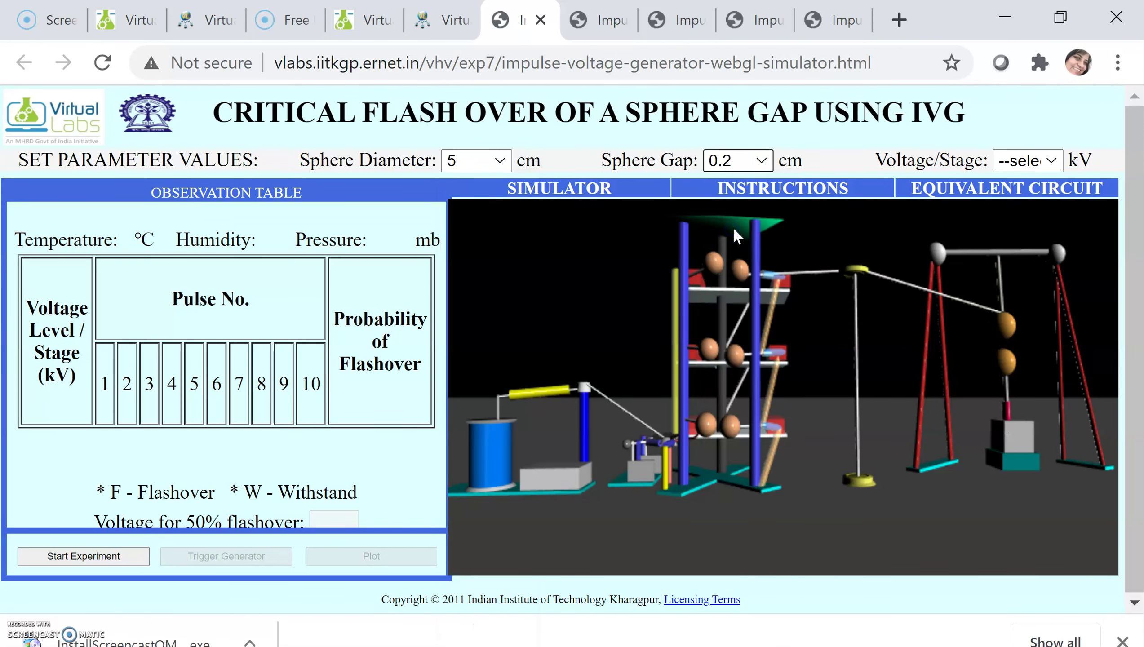
Step: Run the 5 cm sphere experiment at 2.40 kV per stage and trigger the generator to obtain its V-T curve
left_click(1027, 161)
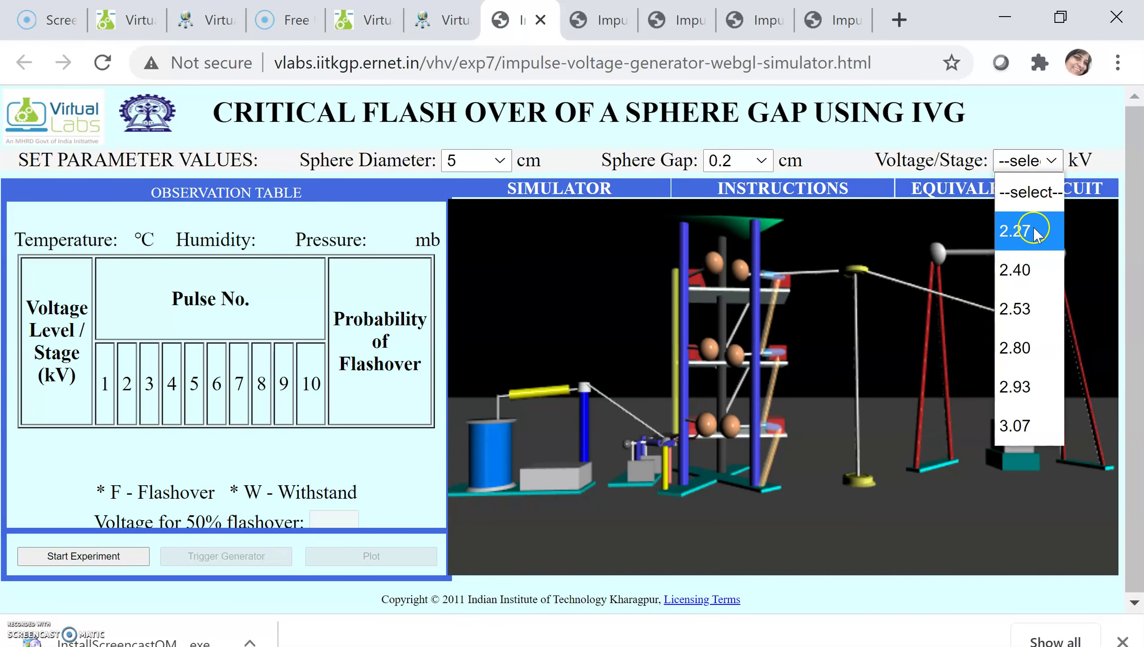
left_click(1024, 277)
left_click(75, 560)
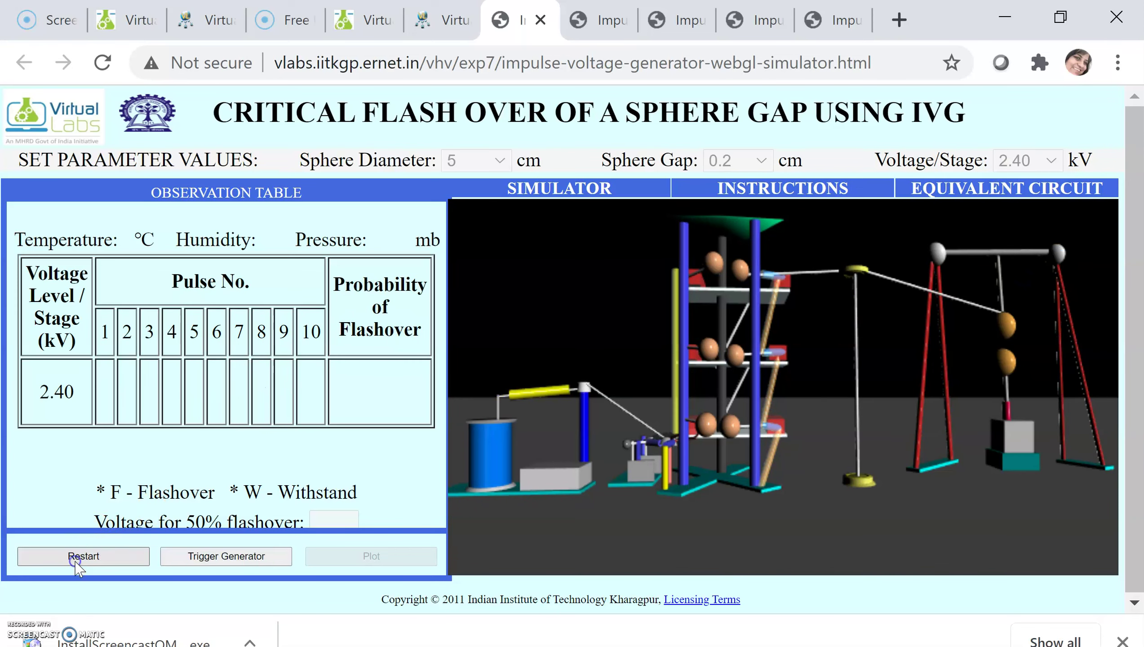
left_click(225, 560)
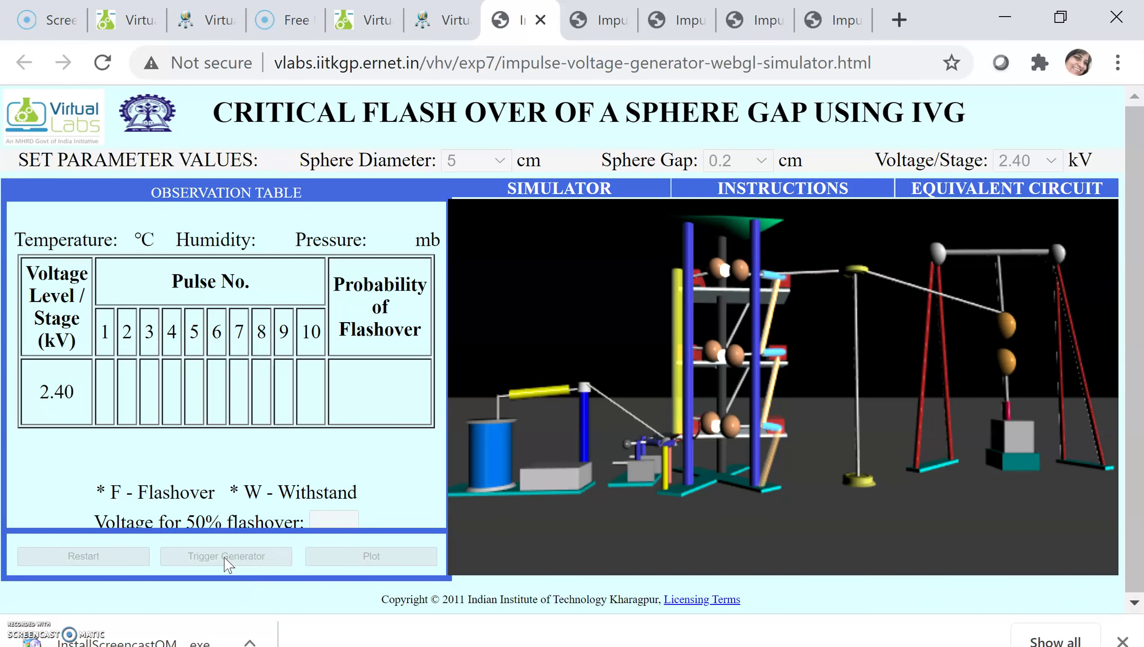
left_click(231, 559)
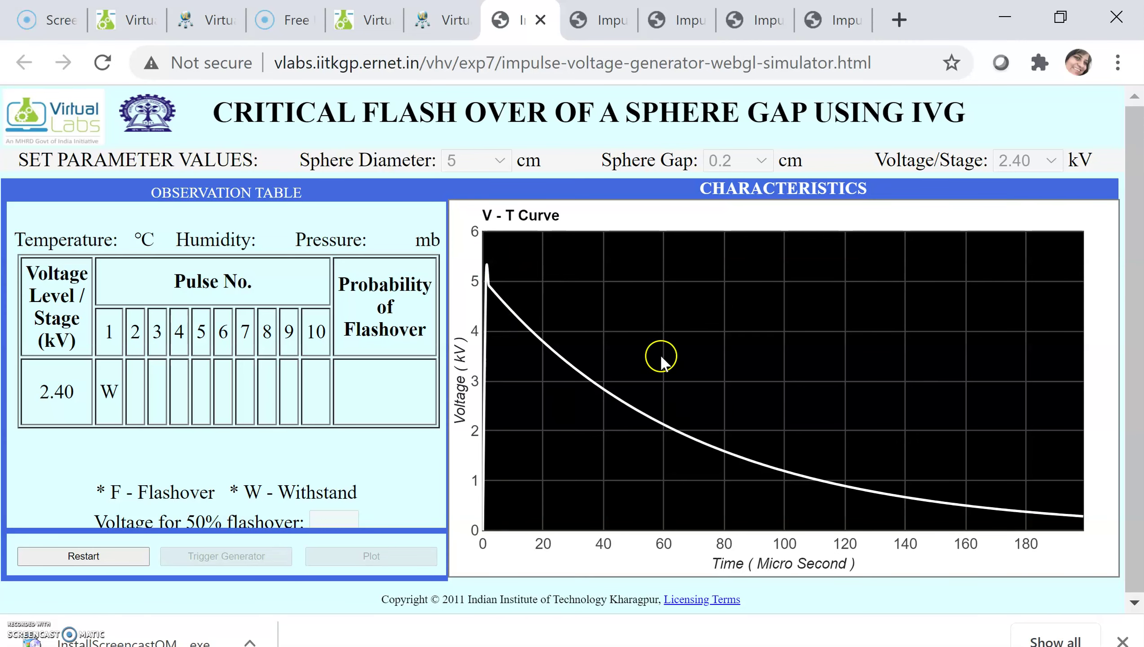
Step: Launch a new IVG simulator from the experiment page, again with sphere diameter 5 cm and sphere gap 0.2 cm
left_click(439, 25)
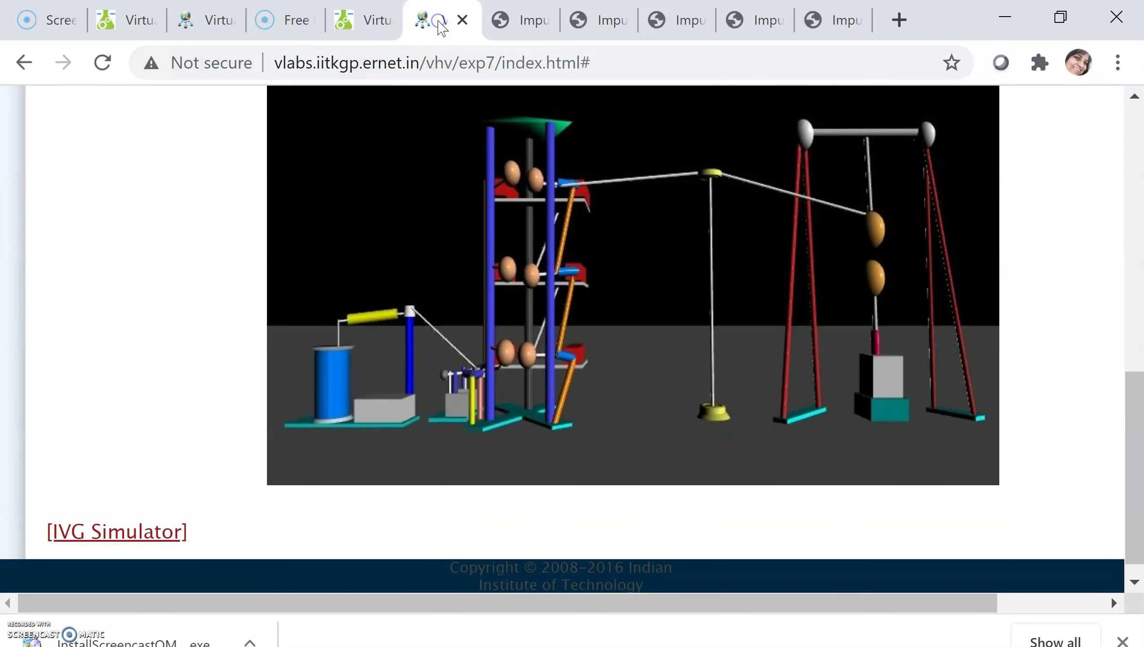
left_click(154, 540)
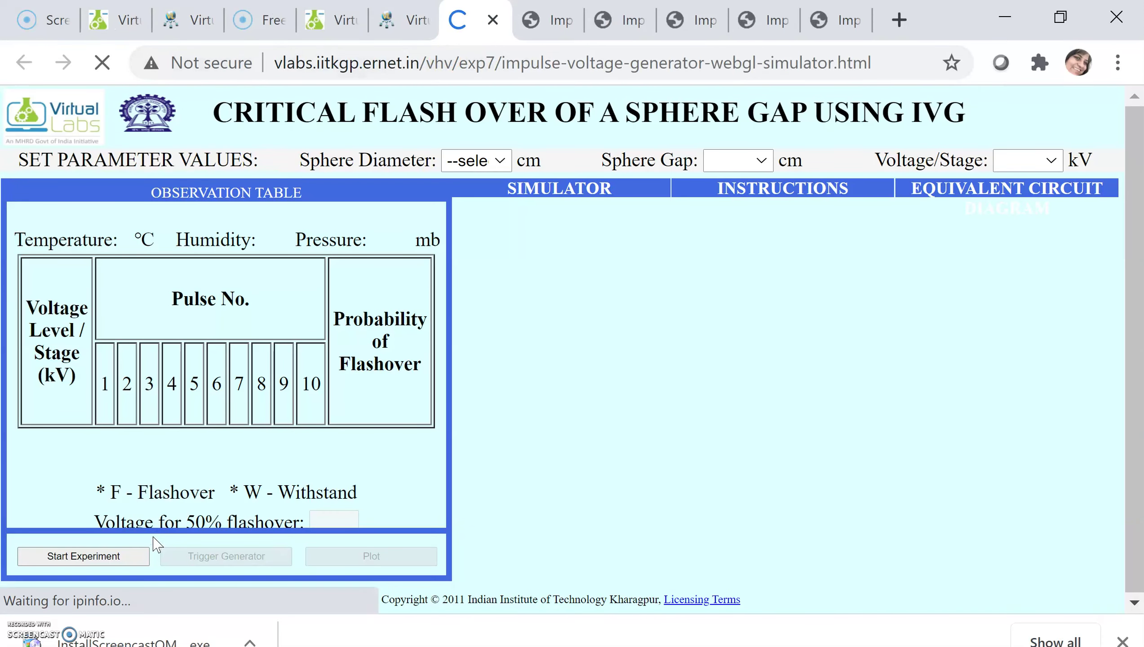
left_click(763, 163)
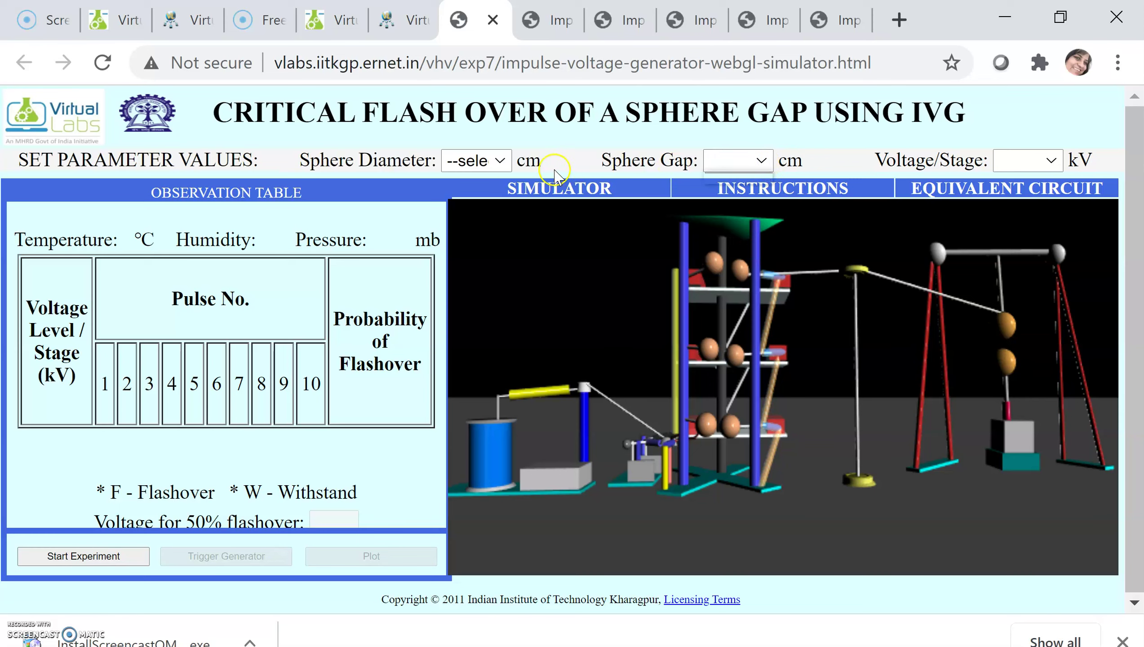
left_click(500, 161)
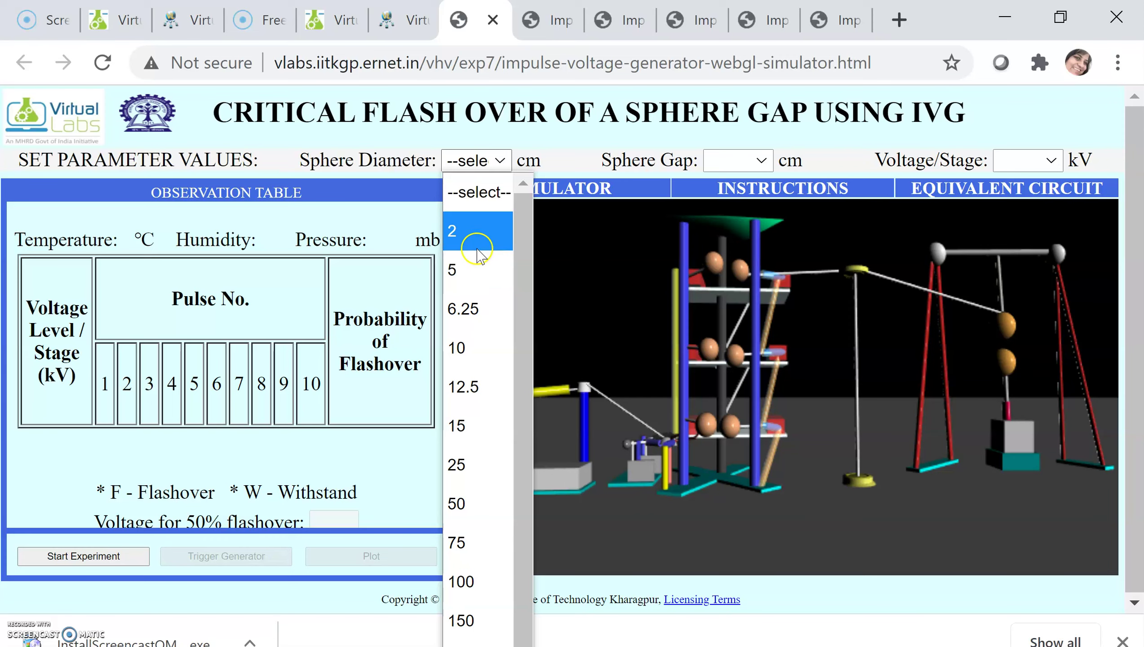
left_click(476, 268)
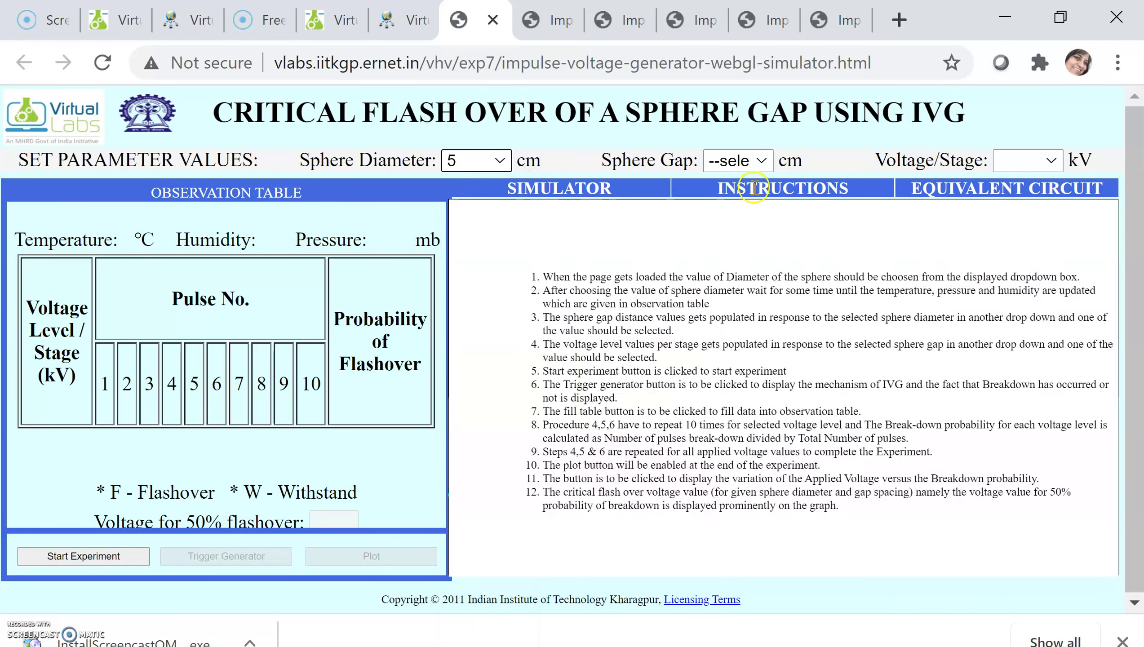
left_click(760, 159)
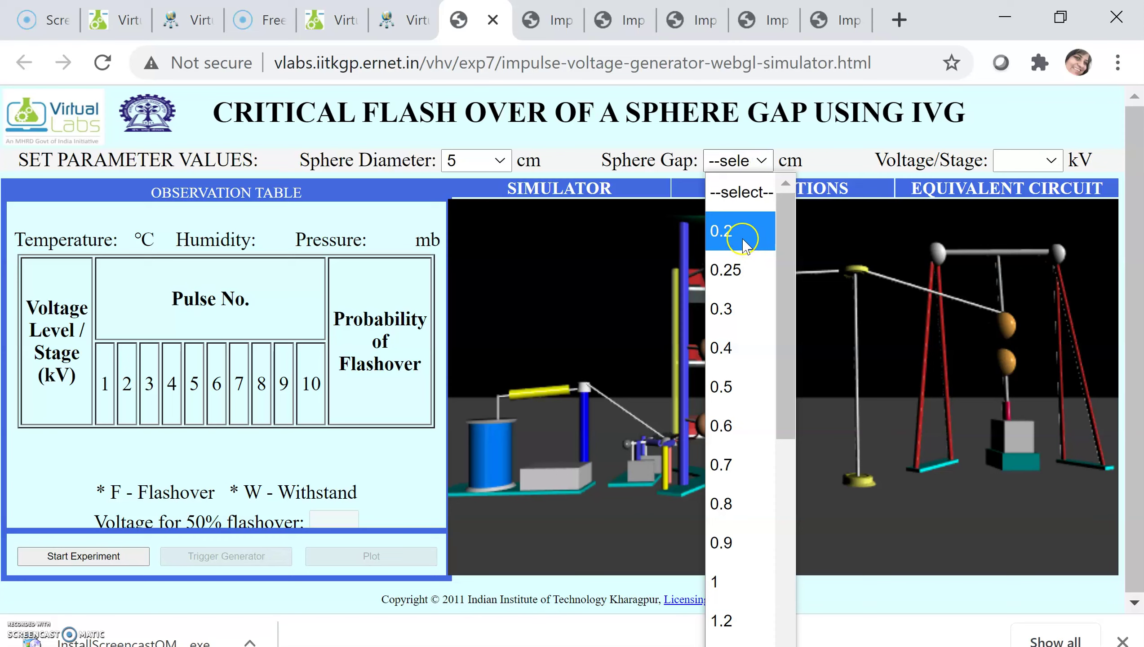
left_click(754, 251)
Step: Run the 5 cm sphere experiment at 2.53 kV per stage and trigger the generator to obtain its V-T curve
left_click(1053, 161)
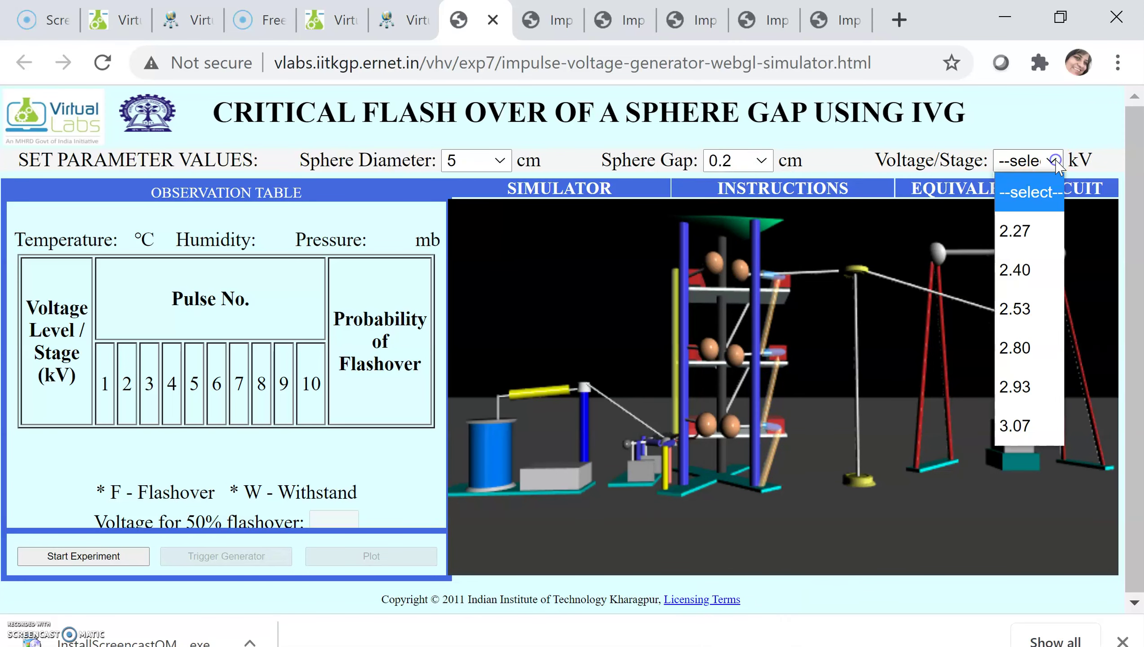
left_click(1038, 311)
left_click(102, 556)
left_click(243, 556)
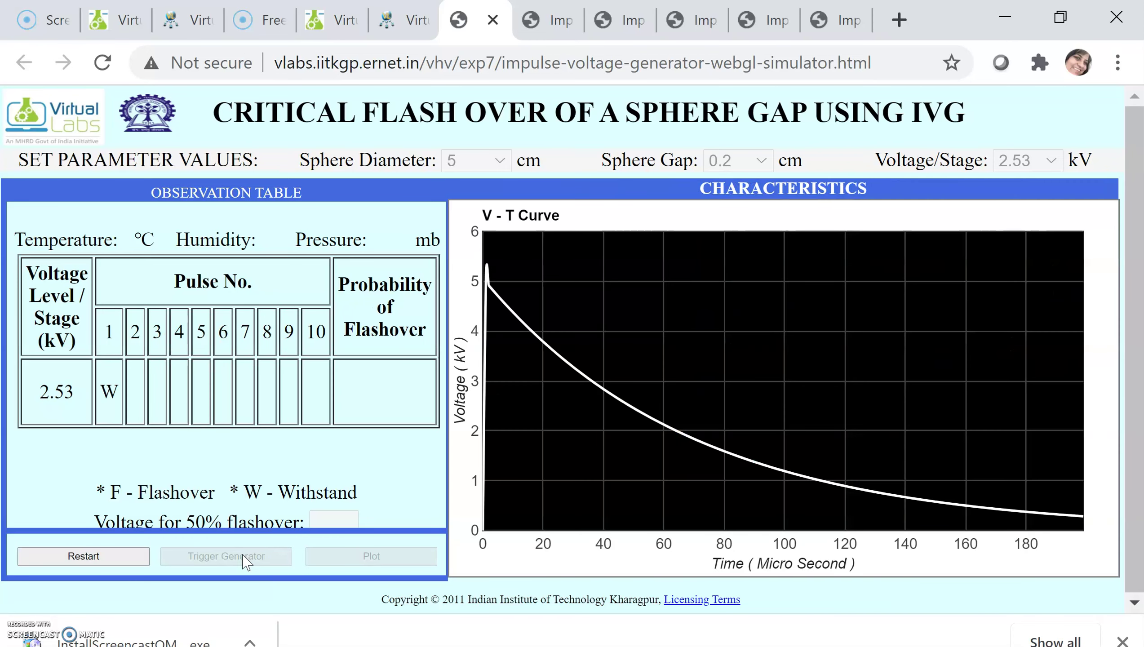
Step: Open another IVG simulator from the experiment page with sphere diameter 5 cm and sphere gap 0.2 cm
left_click(401, 20)
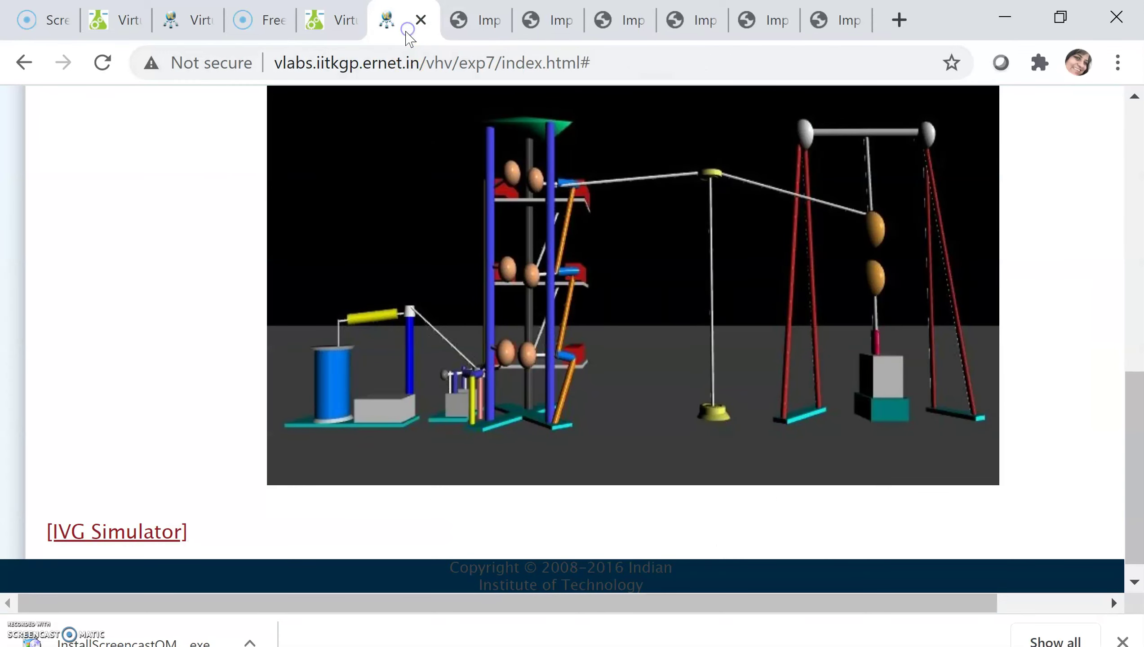
left_click(110, 537)
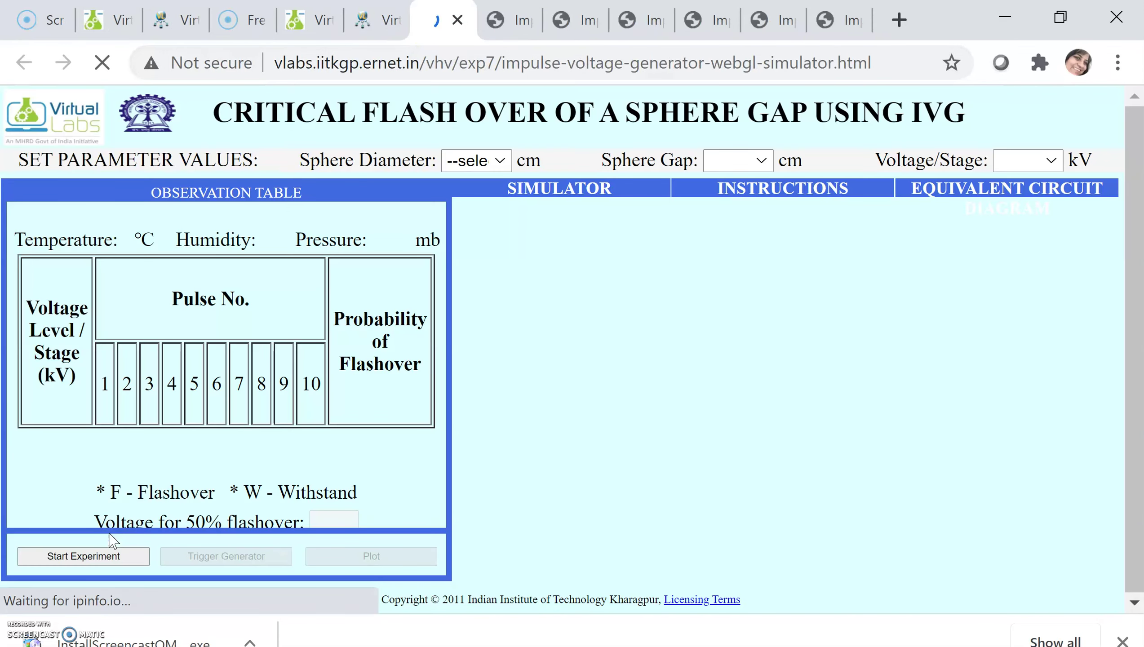
left_click(500, 161)
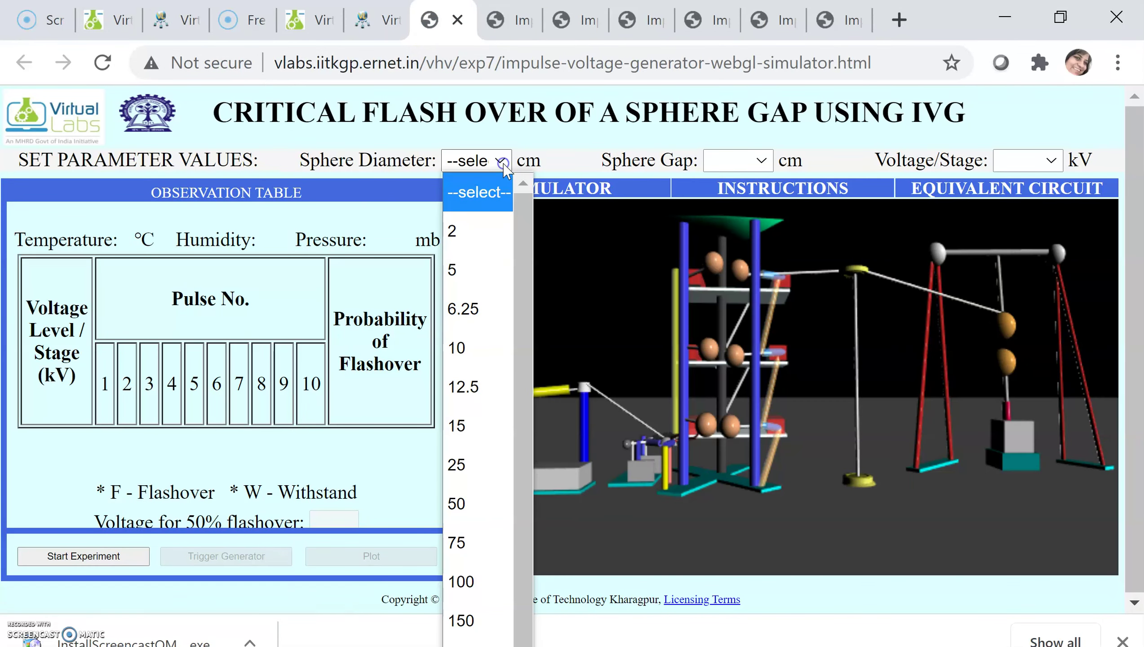
left_click(484, 267)
left_click(736, 161)
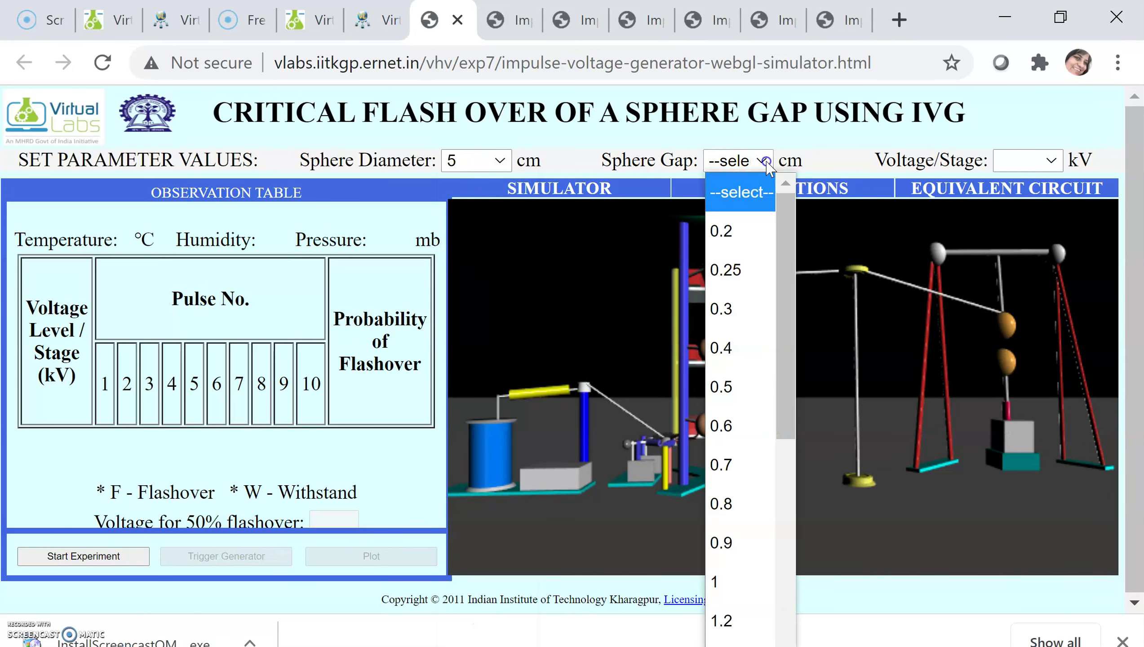
left_click(752, 234)
Step: Run the 5 cm sphere experiment at 2.80 kV per stage and trigger the generator to obtain its V-T curve
left_click(1051, 161)
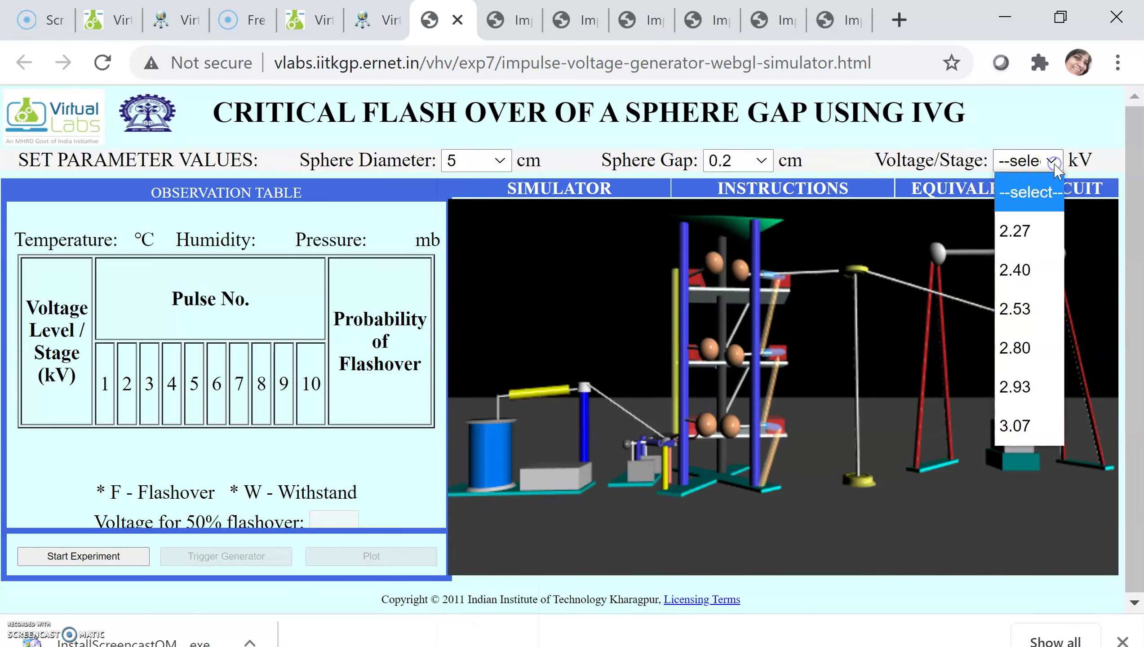
left_click(1020, 348)
left_click(132, 560)
left_click(194, 559)
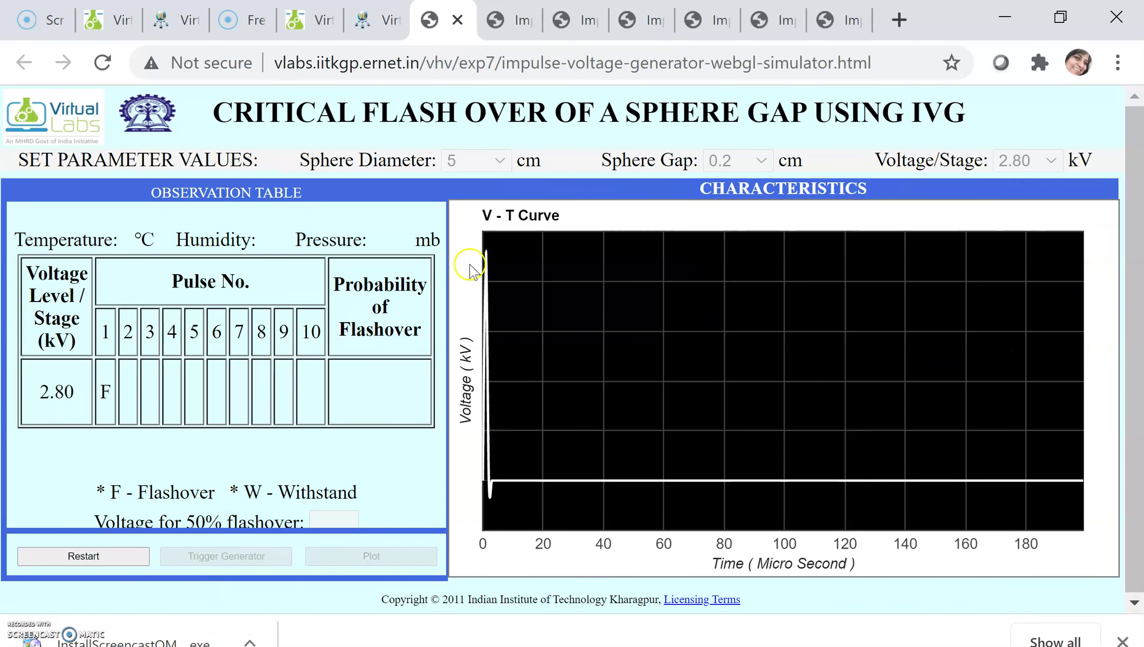
mouse_move(492, 479)
Step: Launch a fresh IVG simulator from the experiment page and set the sphere diameter to 10 cm
left_click(381, 30)
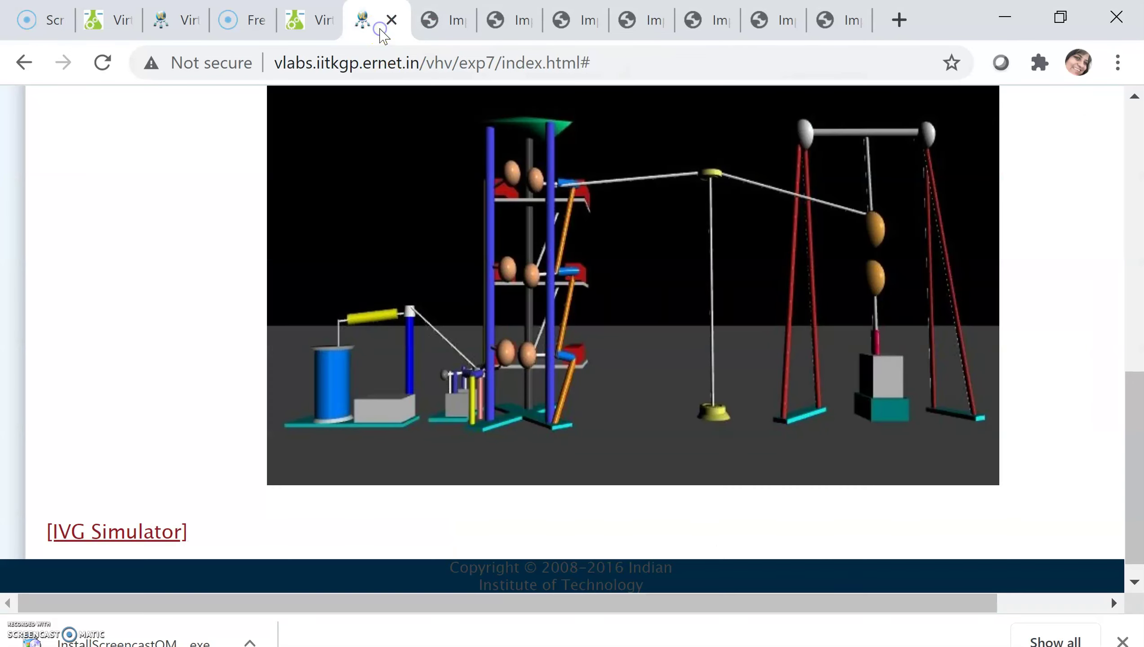
left_click(169, 534)
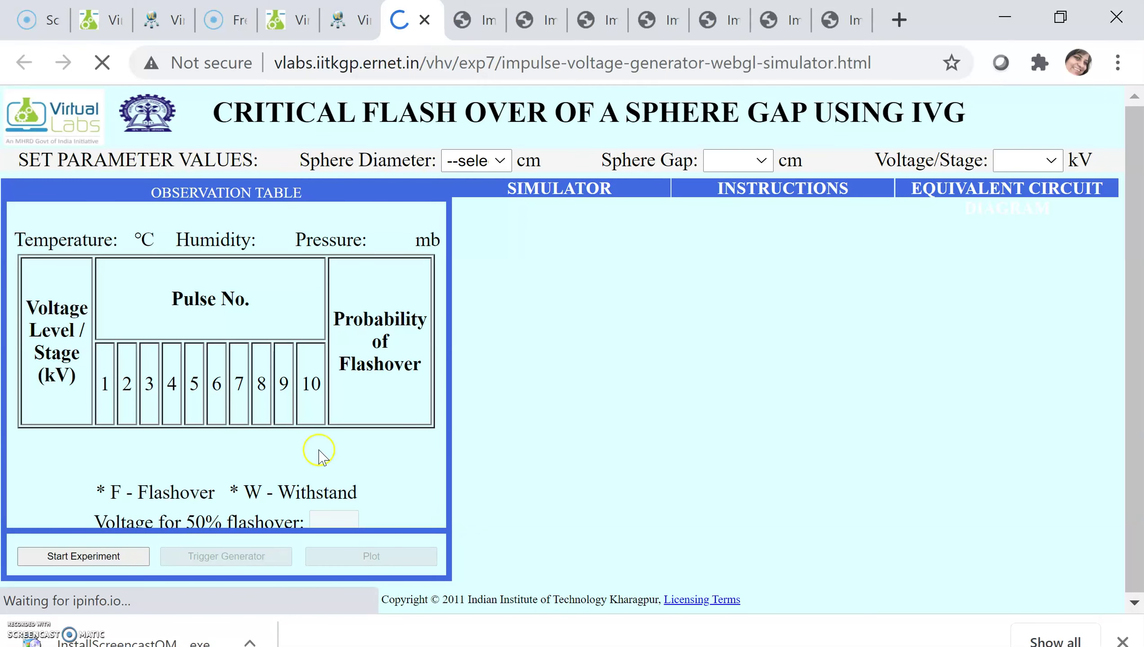
left_click(498, 160)
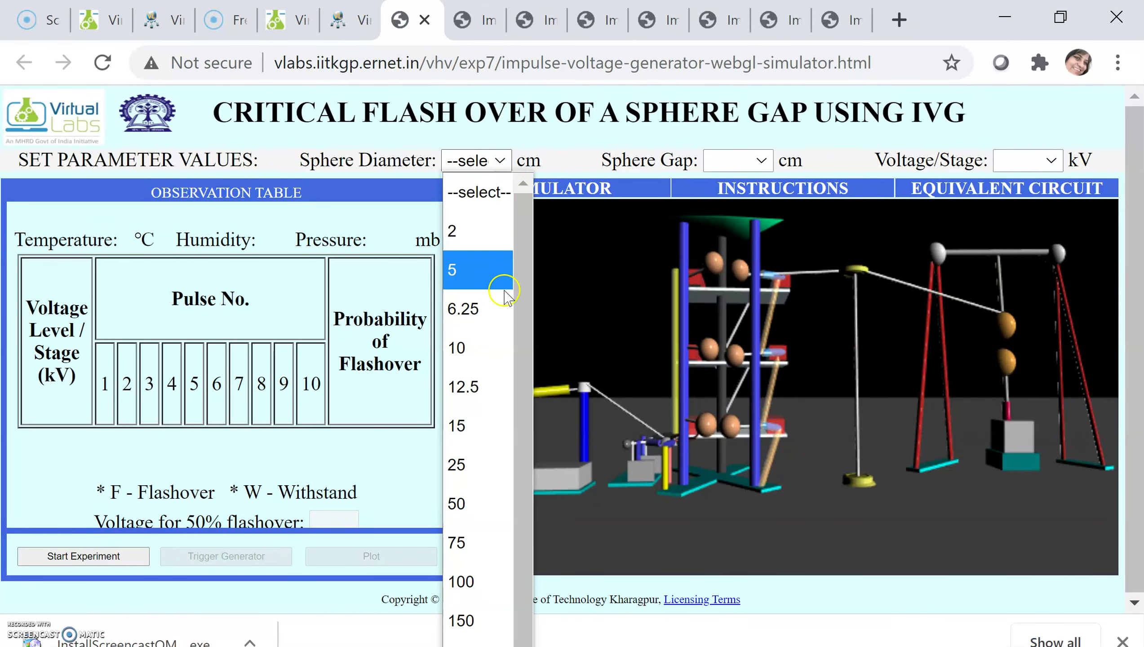
left_click(477, 349)
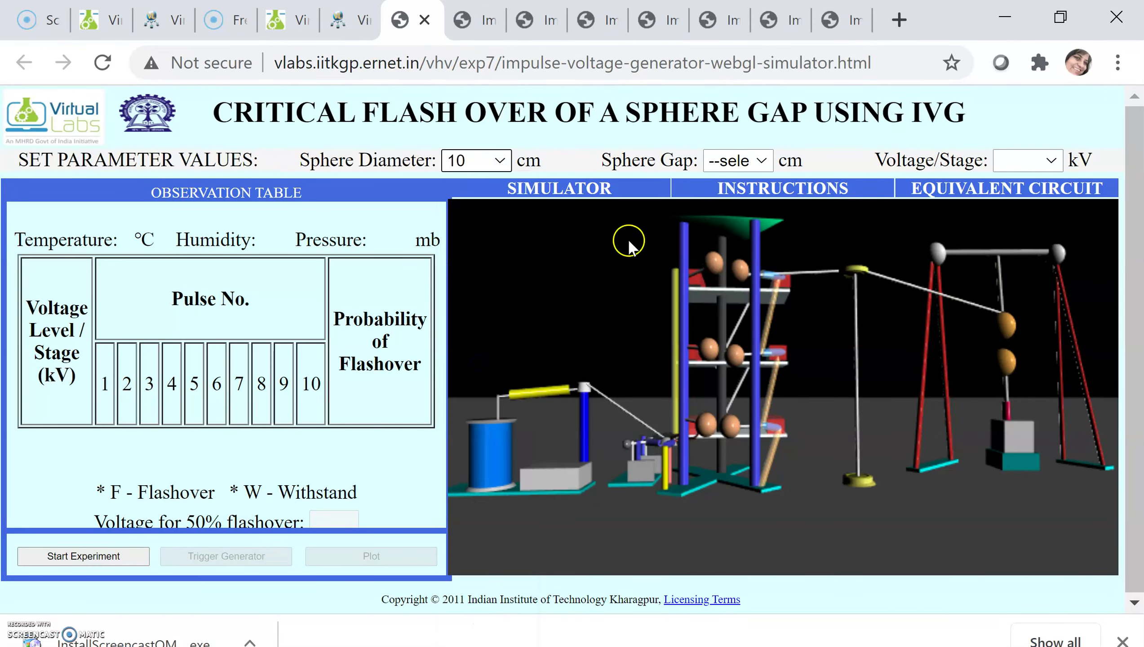
Step: Examine the range of sphere gap values offered for the 10 cm sphere diameter
left_click(763, 160)
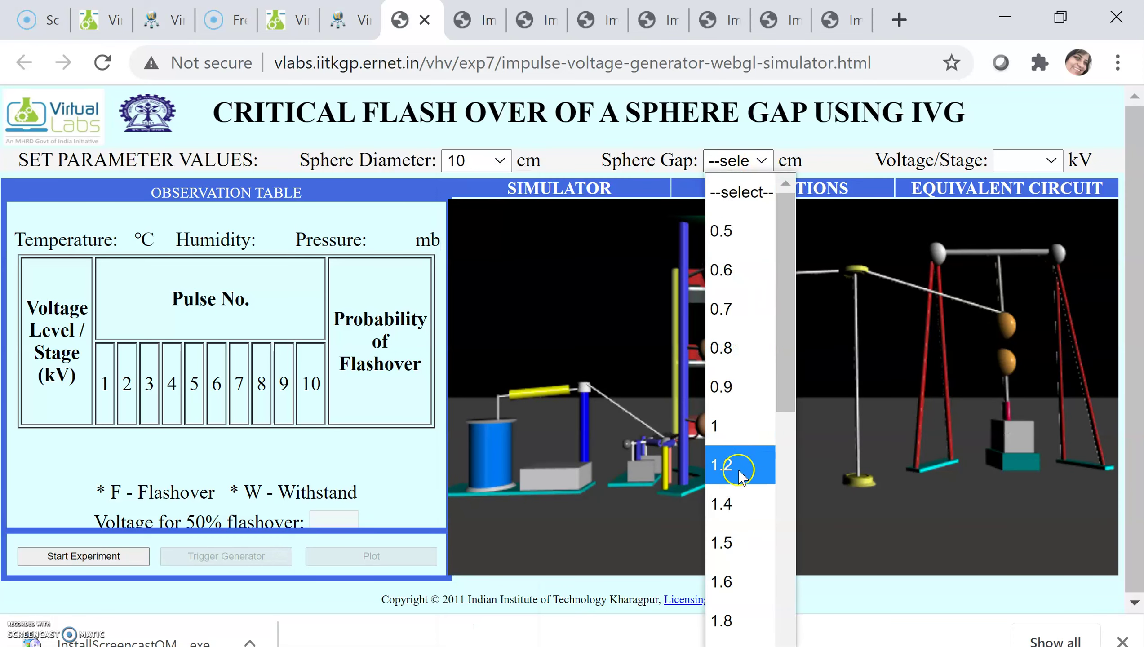
scroll(779, 463, "down", 5)
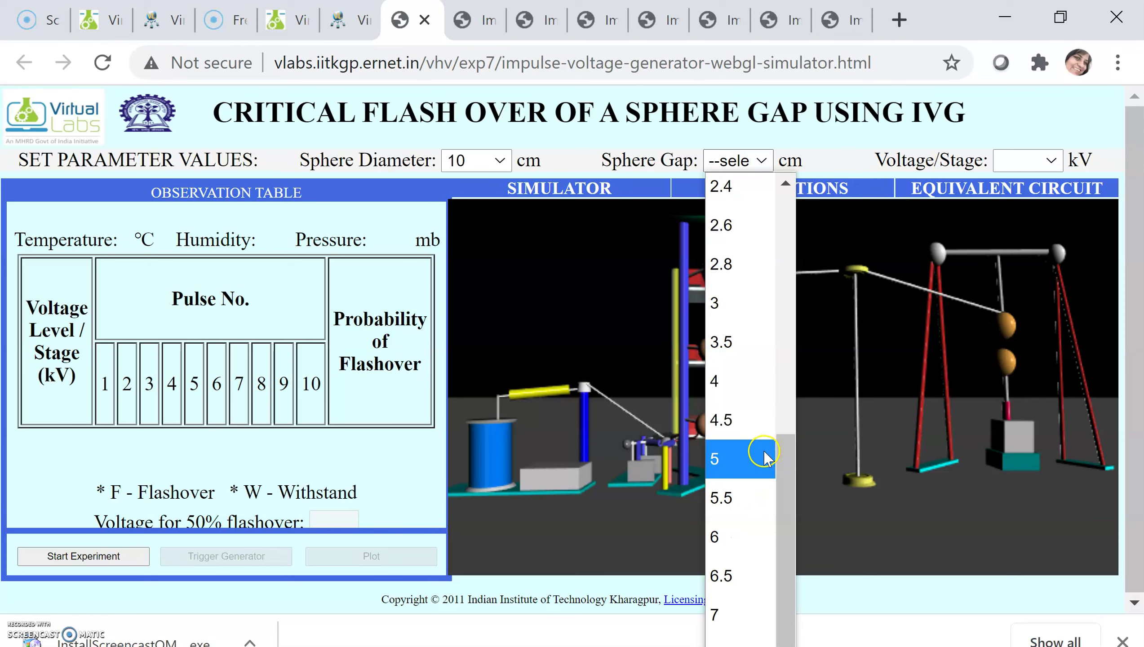
left_click(1136, 228)
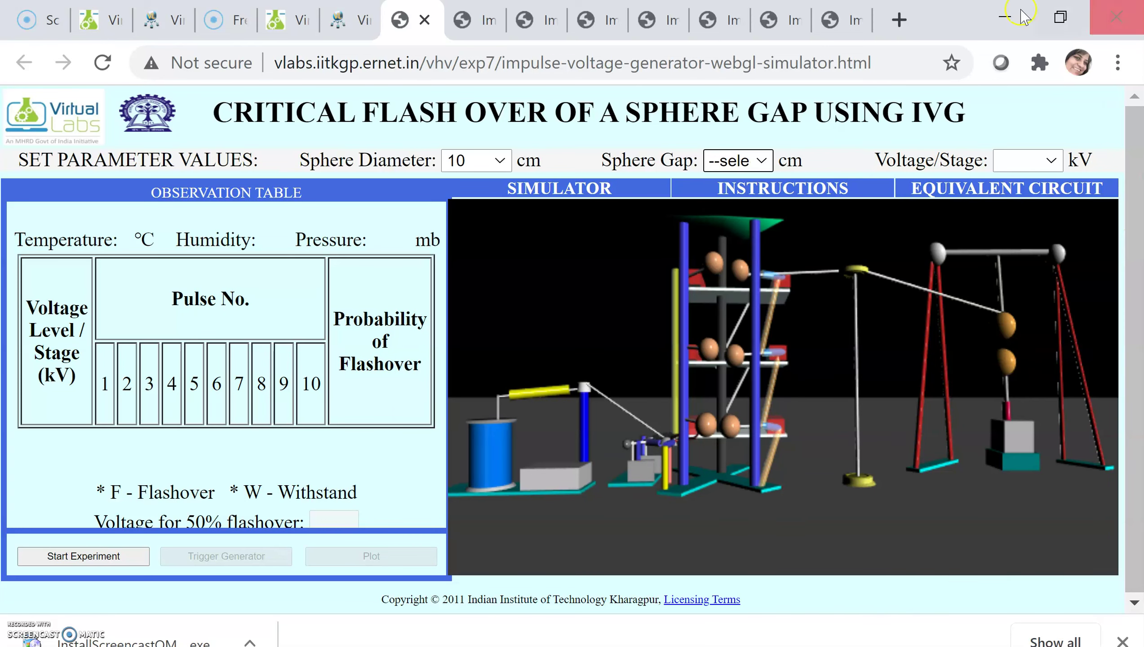
left_click(761, 160)
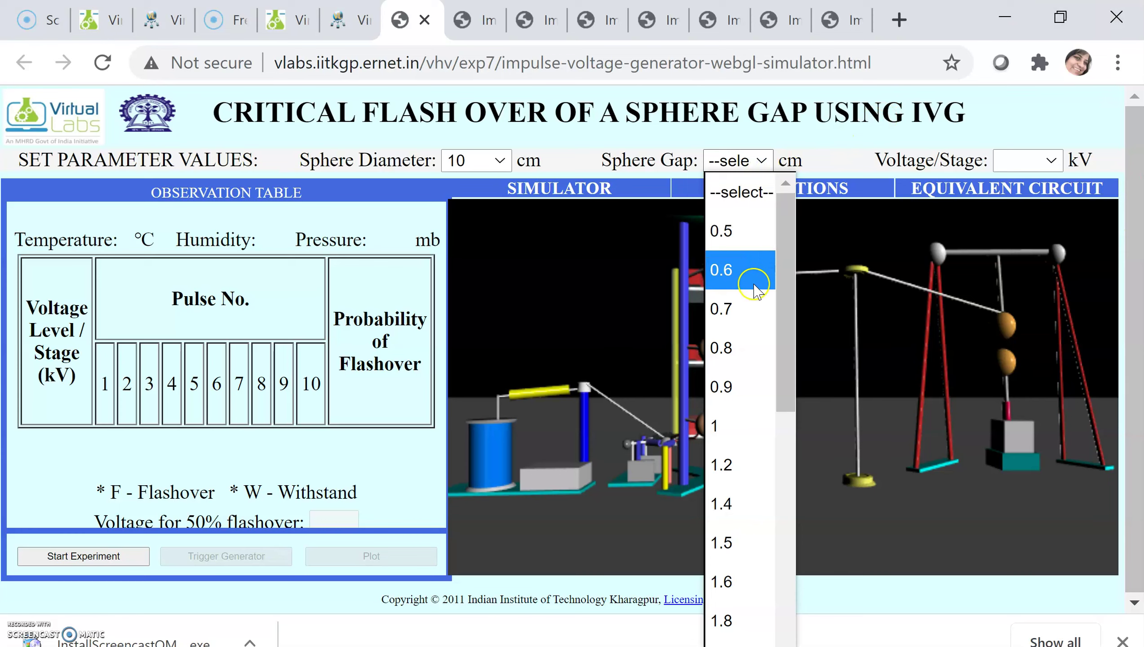
scroll(766, 476, "down", 3)
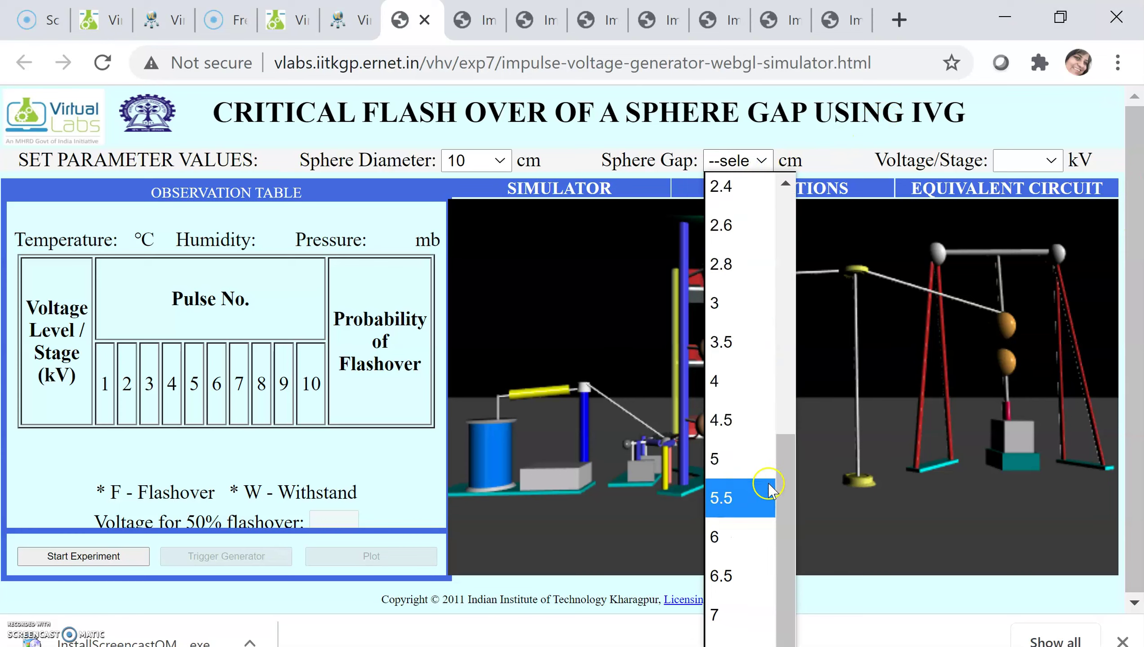
scroll(768, 479, "up", 1)
scroll(770, 481, "up", 2)
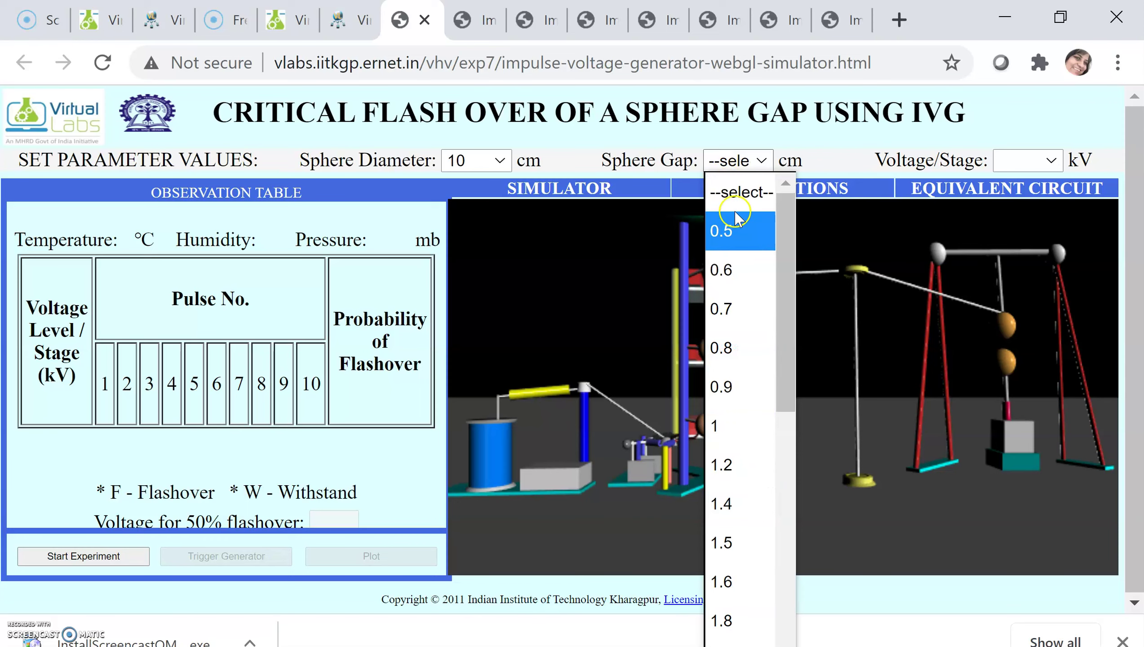
left_click(714, 195)
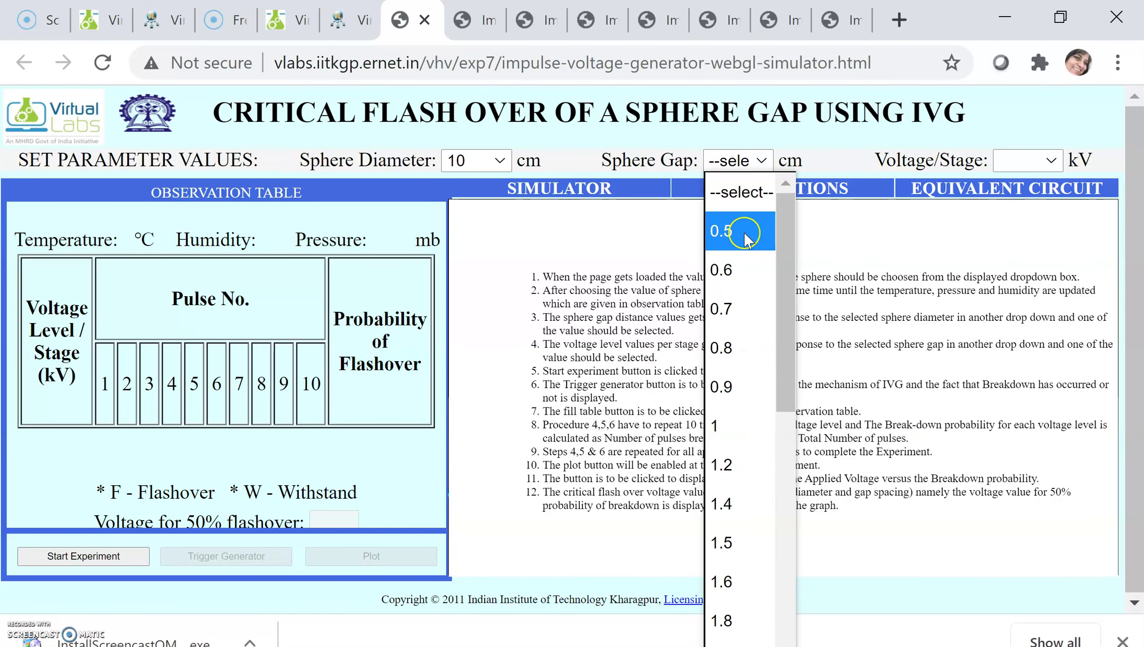